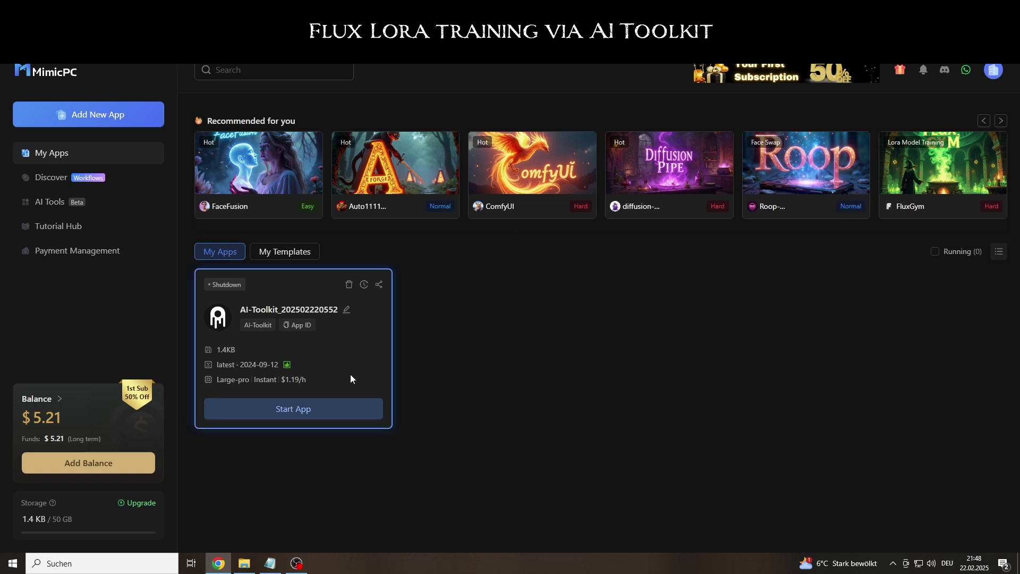
# - Launch the AI-Toolkit app on Large-pro hardware at the instant rate, with Automatic Extension turned on
pyautogui.click(284, 408)
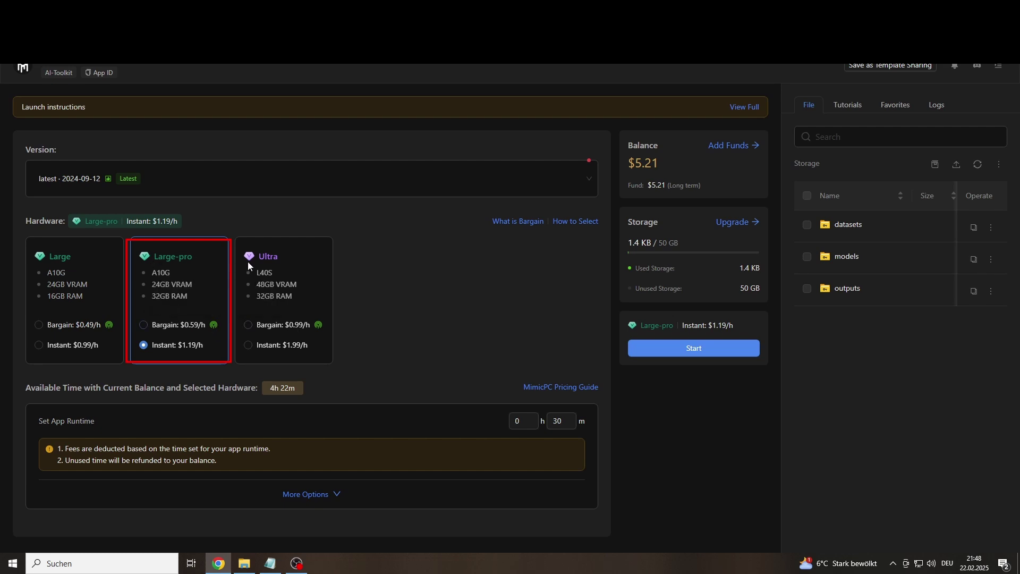
pyautogui.click(145, 328)
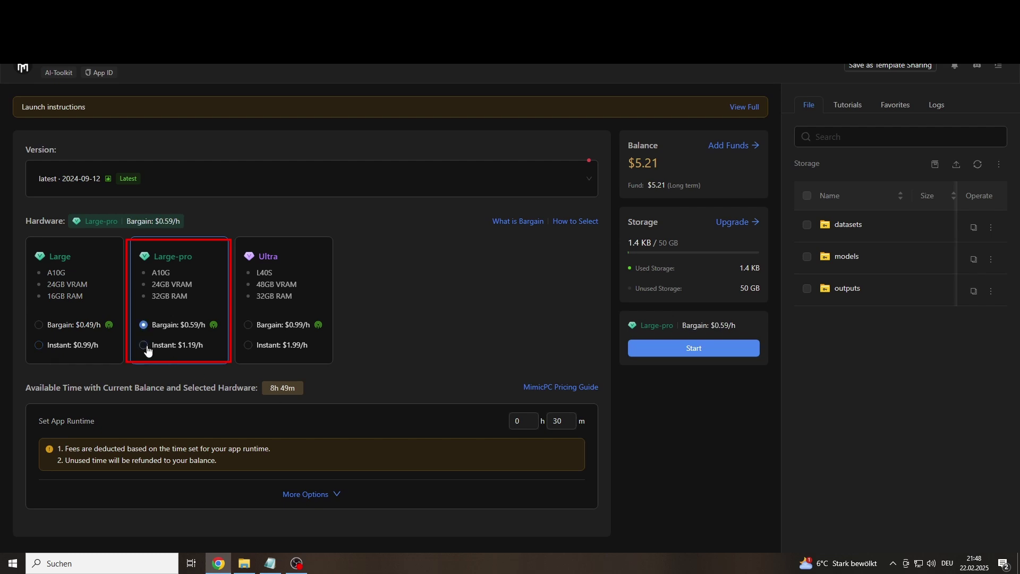
pyautogui.moveTo(215, 328)
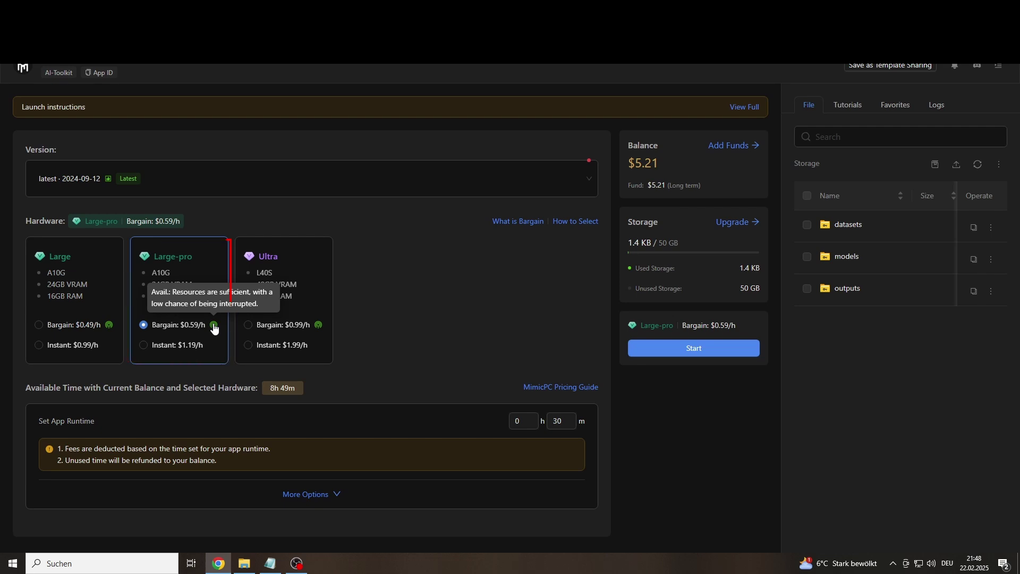
pyautogui.moveTo(323, 329)
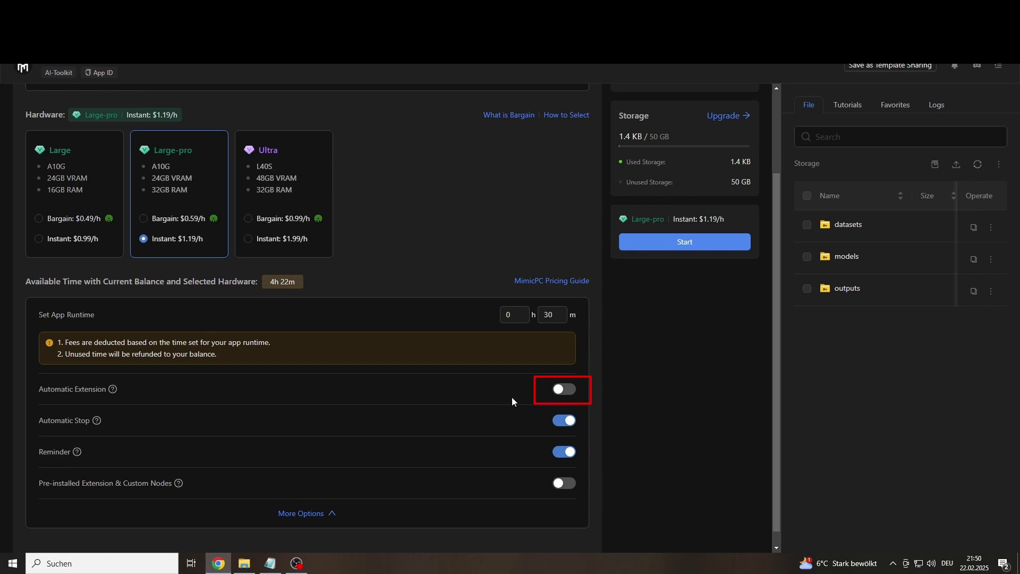
pyautogui.click(565, 390)
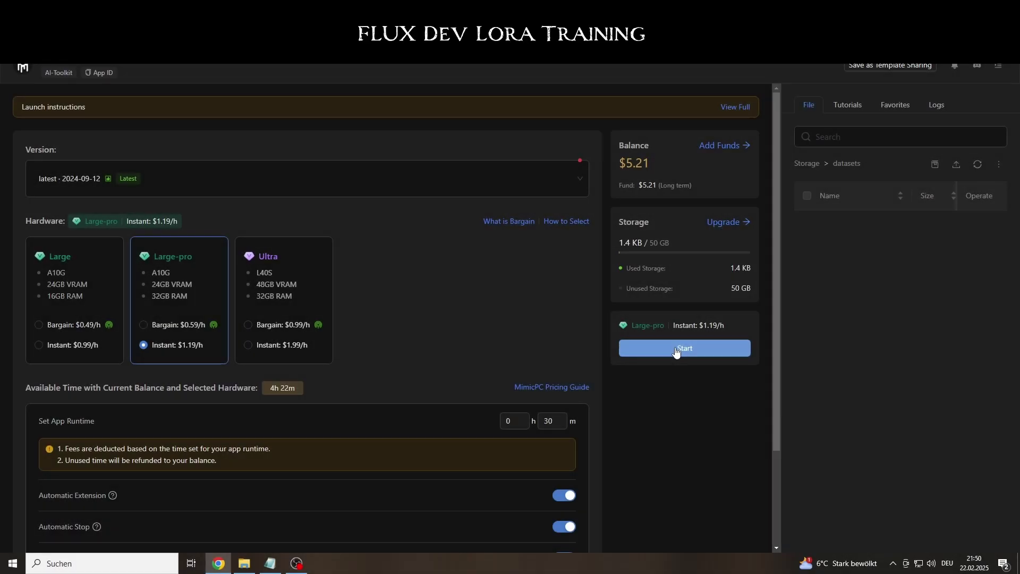
pyautogui.click(675, 347)
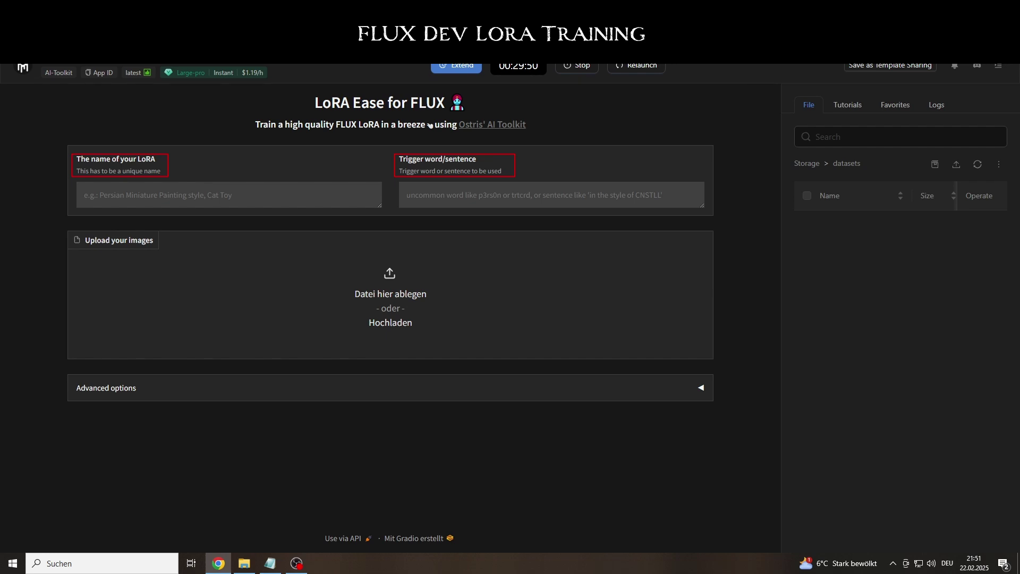
# - Name the LoRA "kujiin-style" and set its trigger word to "kujiin"
pyautogui.hotkey('alt', 'Tab')
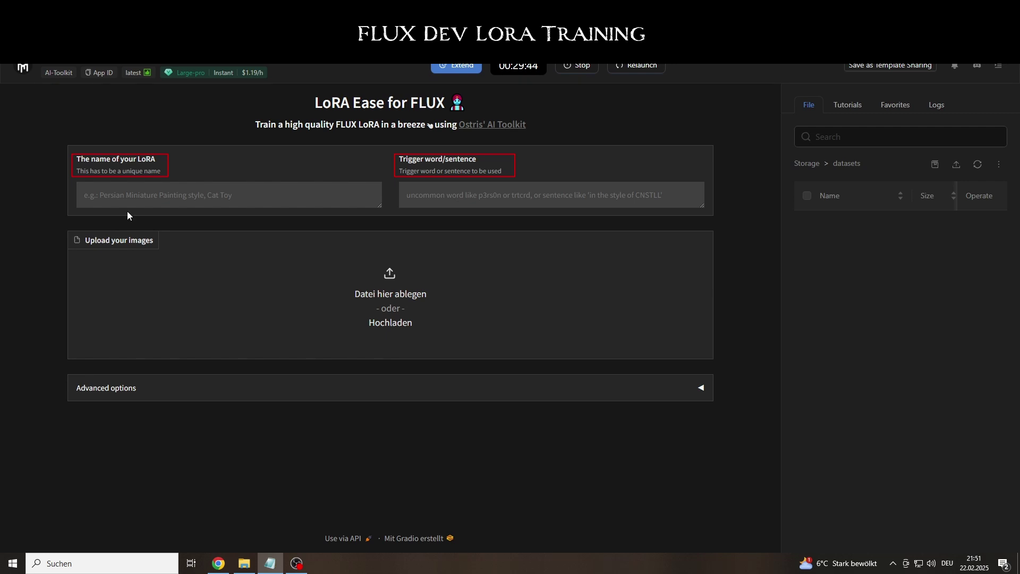
pyautogui.click(142, 196)
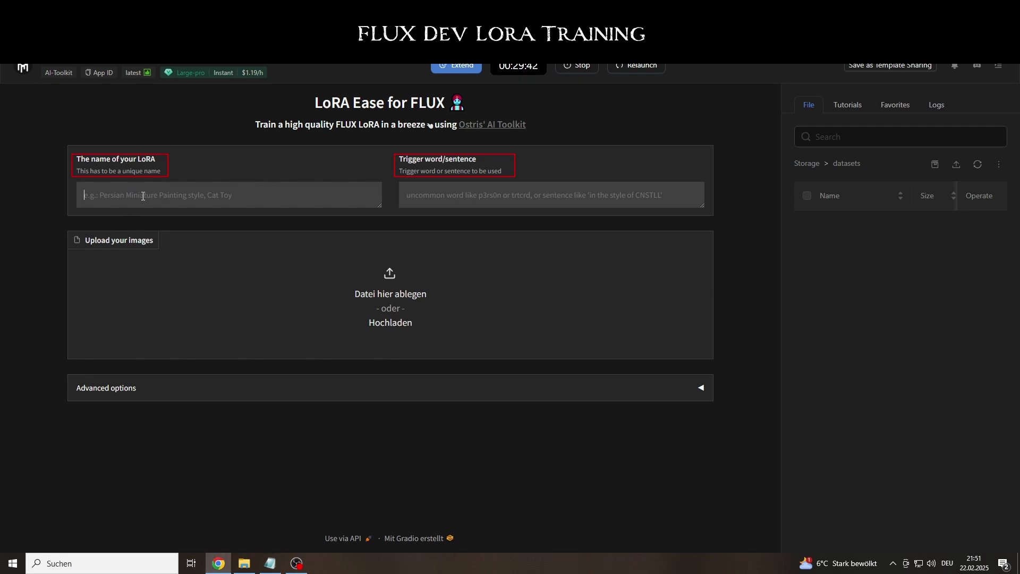
pyautogui.write('kujlln-style')
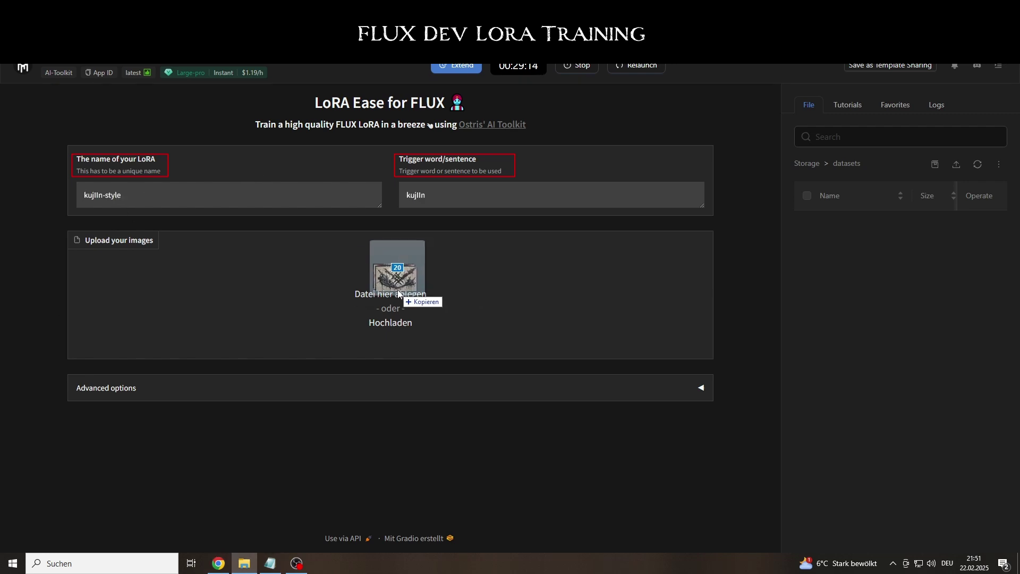
# - Upload the 20 training images and start the FLUX dev LoRA training
pyautogui.moveTo(397, 289); pyautogui.dragTo(390, 297)
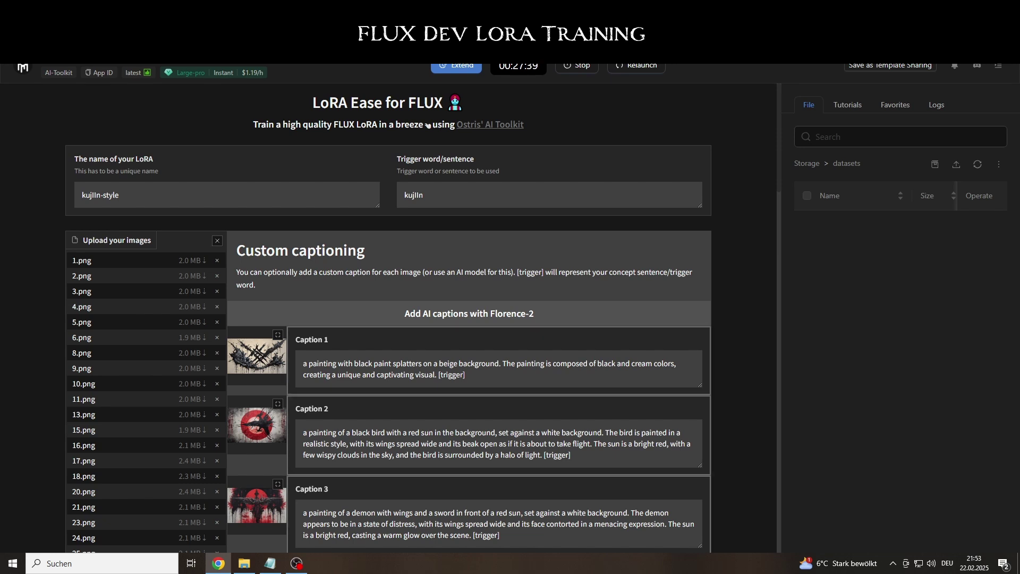
pyautogui.scroll(-20, 420, 239)
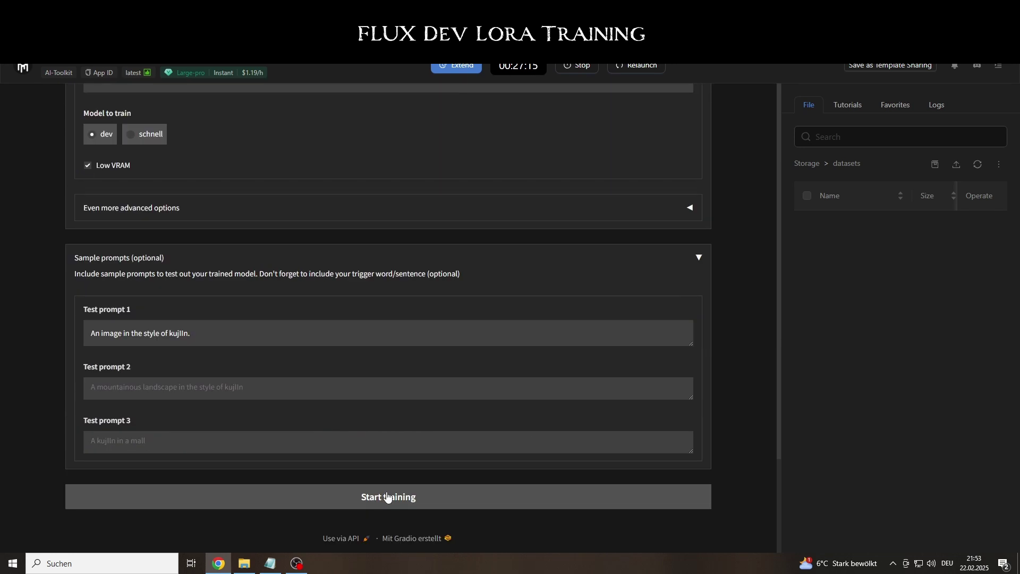
pyautogui.click(387, 497)
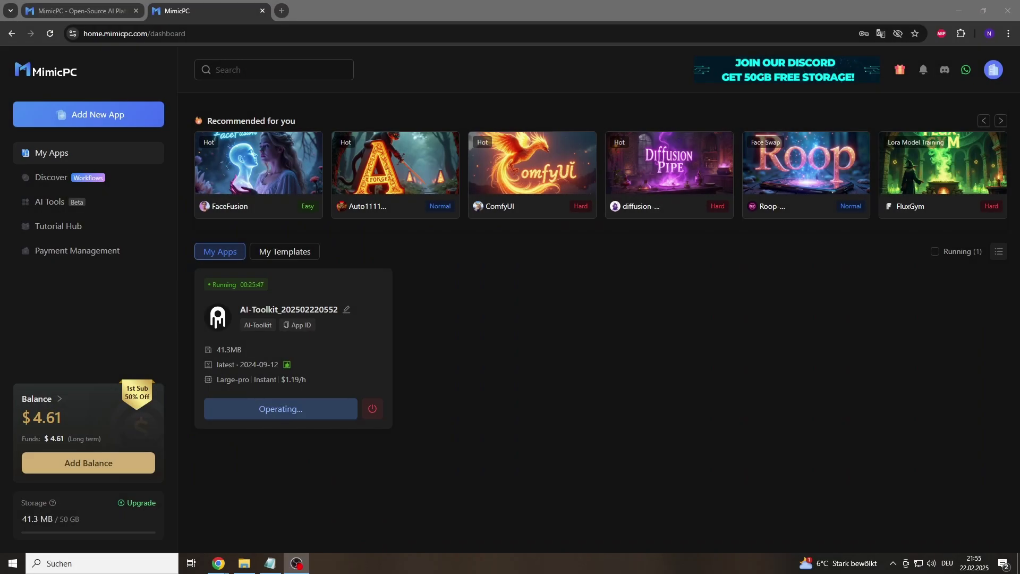
pyautogui.moveTo(293, 303)
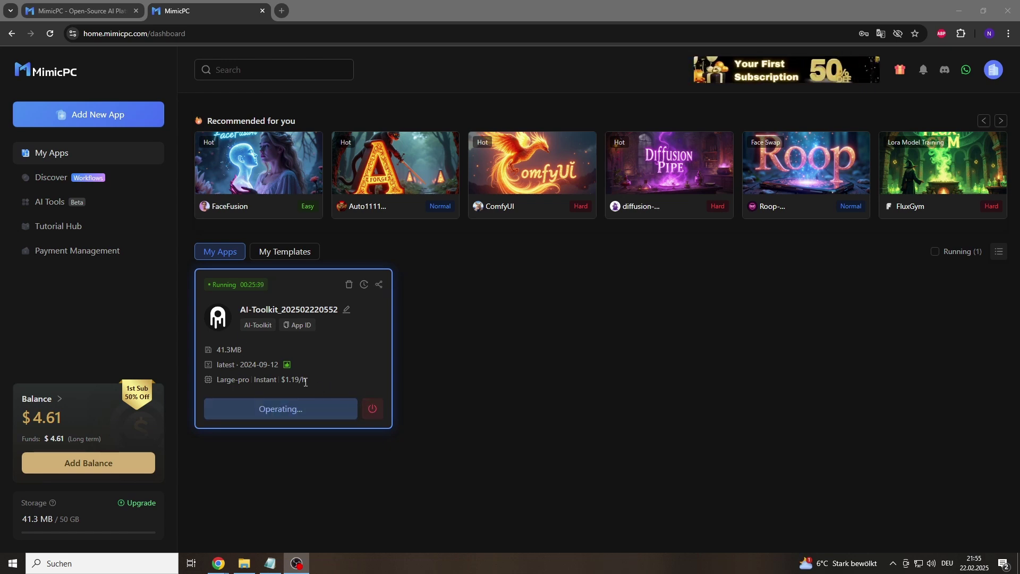
pyautogui.moveTo(287, 371)
pyautogui.moveTo(294, 158)
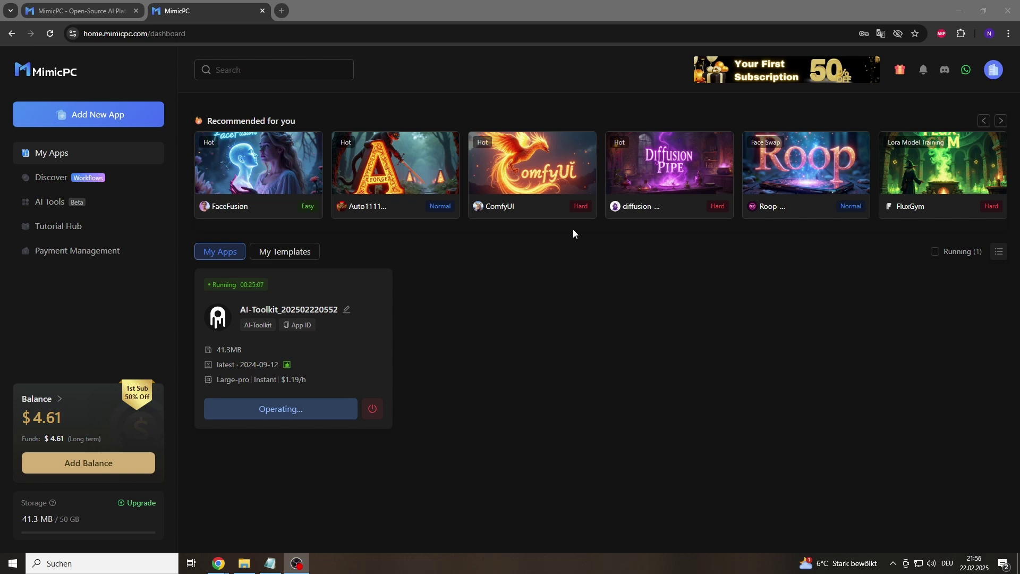
pyautogui.moveTo(474, 143)
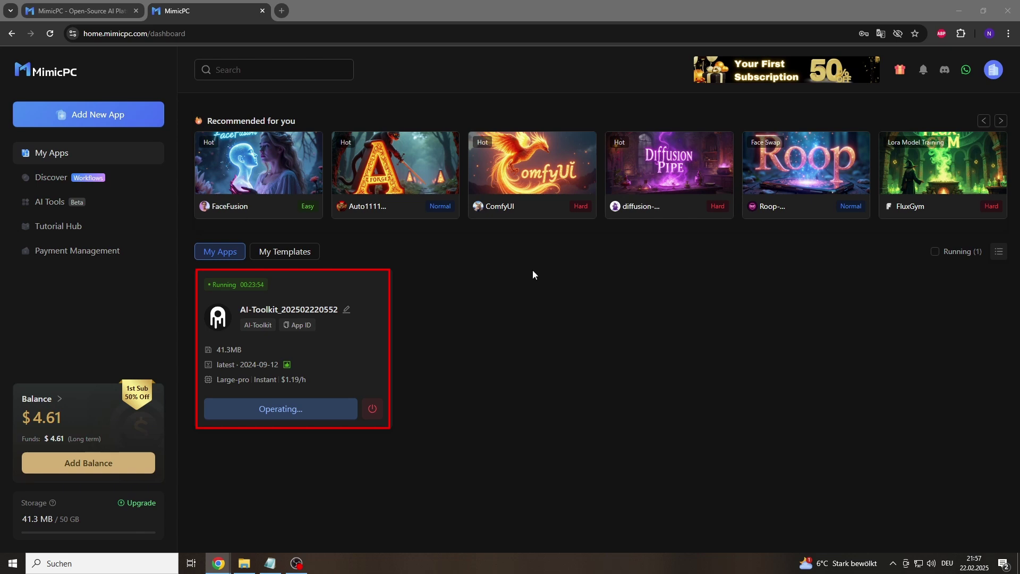
# - Look through the Discover workflows, return to My Apps and check the ComfyUI entry in the app catalogue
pyautogui.click(58, 182)
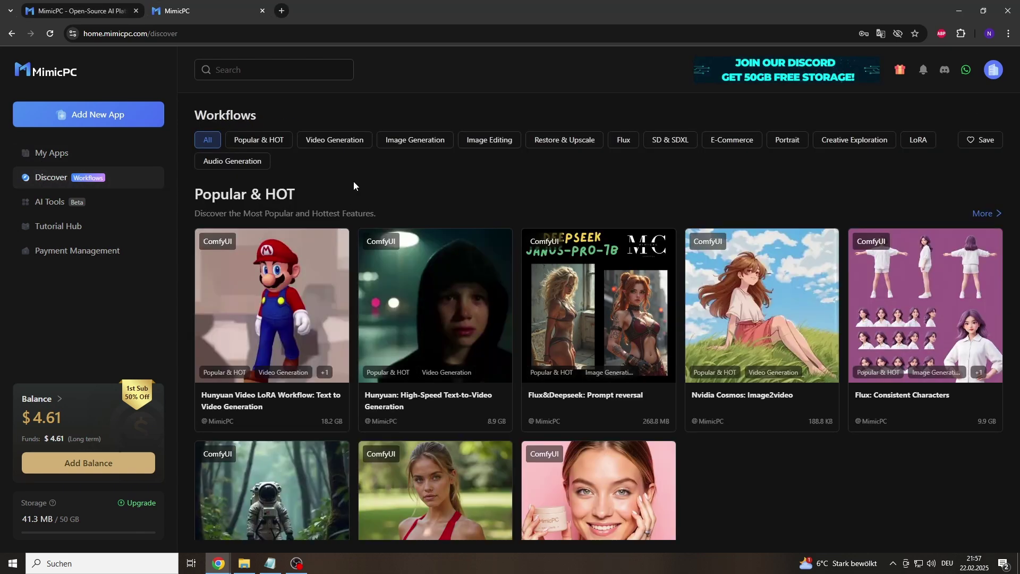
pyautogui.click(51, 156)
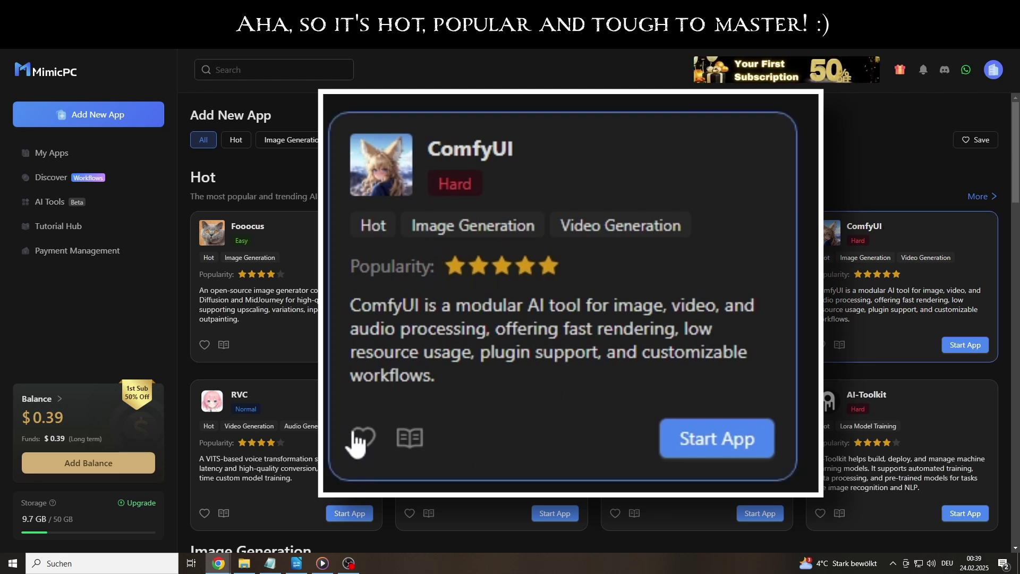
pyautogui.click(820, 345)
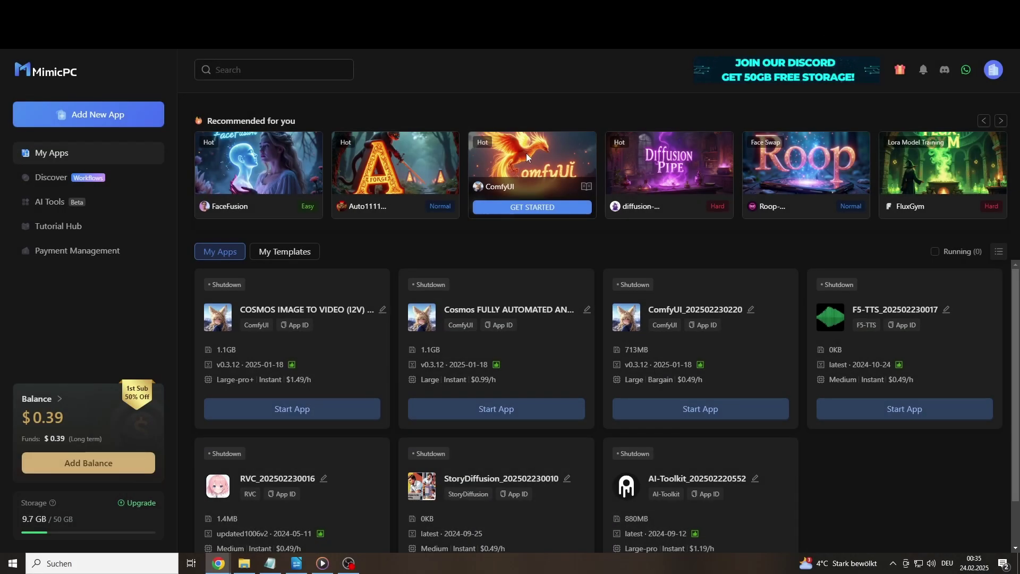
# - Create a new ComfyUI app with version v0.3.12 on Medium hardware at the instant rate
pyautogui.click(539, 206)
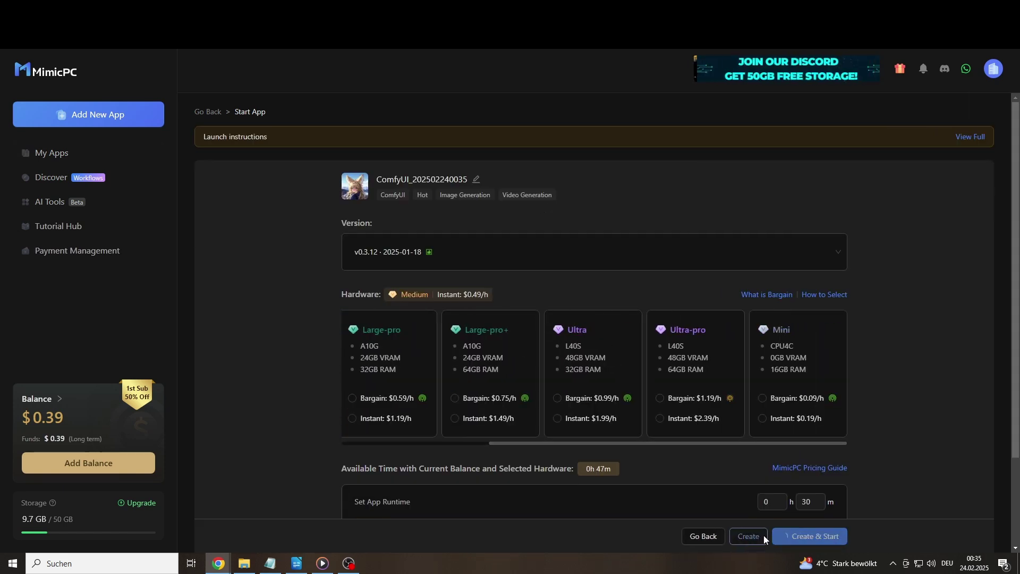
pyautogui.click(748, 536)
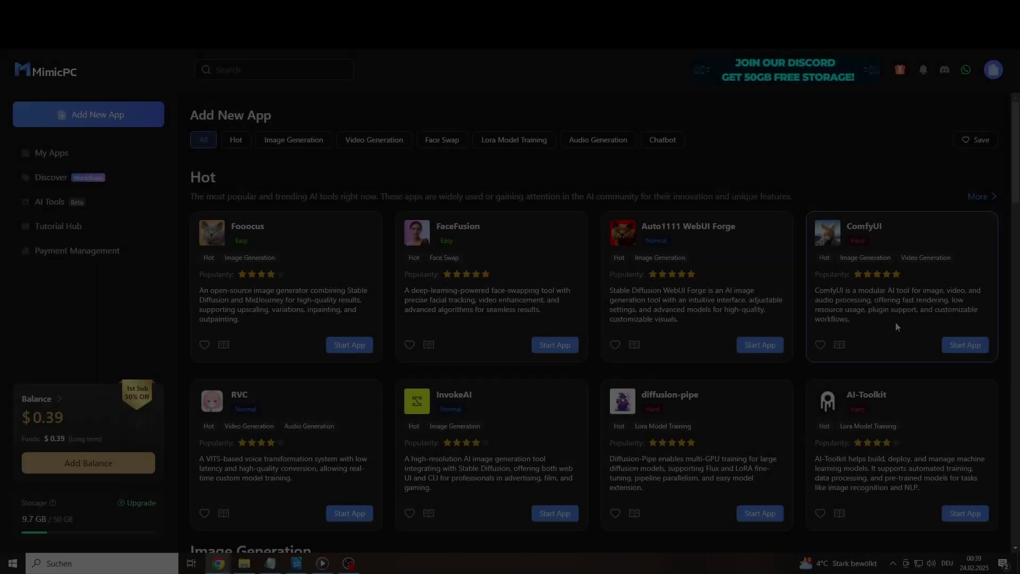
pyautogui.click(965, 345)
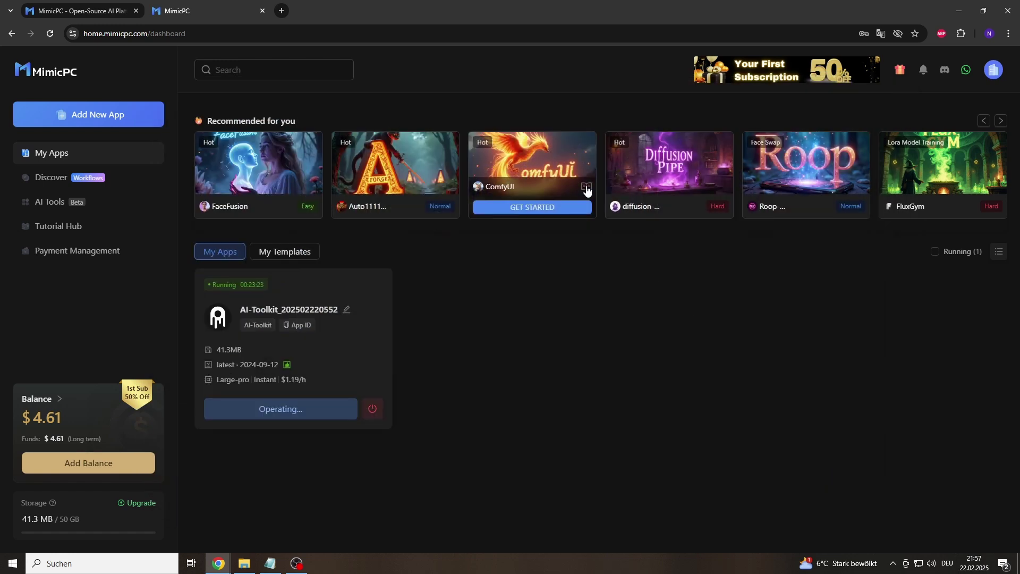
# - Open the "Where to Install Node ComfyUI" guide from the ComfyUI tutorials and read its section on the benefits of installing nodes
pyautogui.click(587, 188)
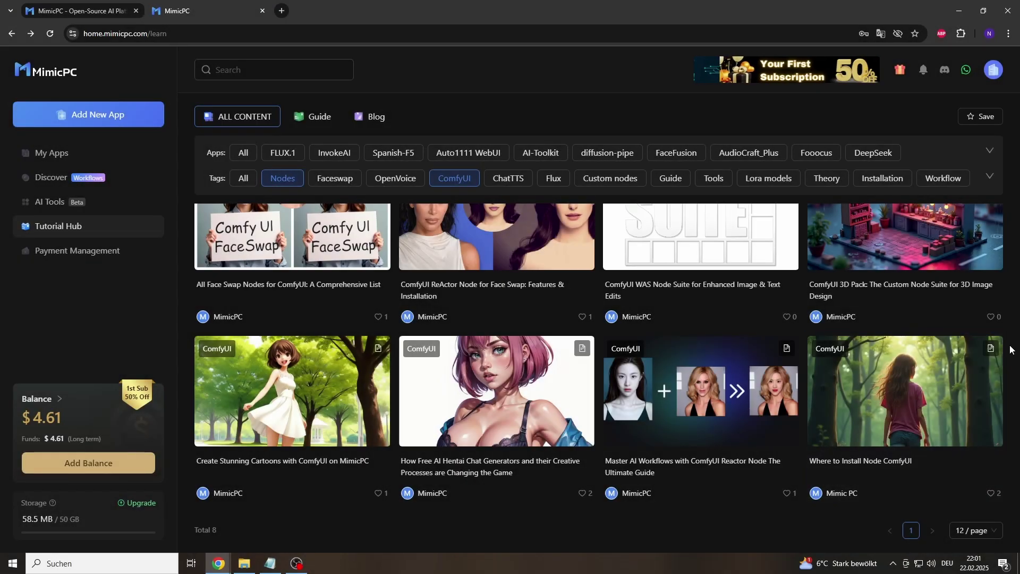
pyautogui.click(992, 353)
pyautogui.scroll(-7, 462, 321)
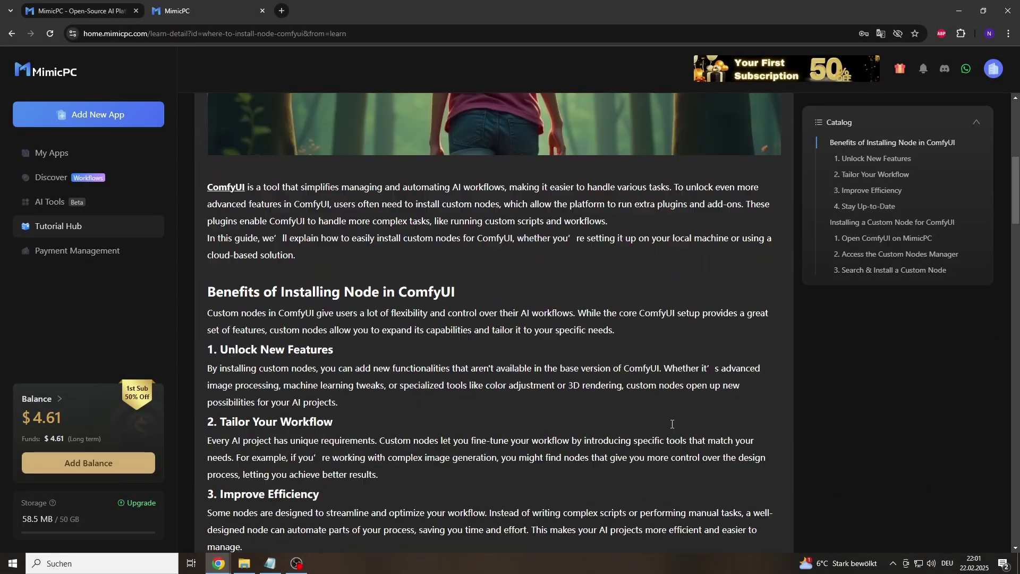
pyautogui.scroll(-1, 574, 303)
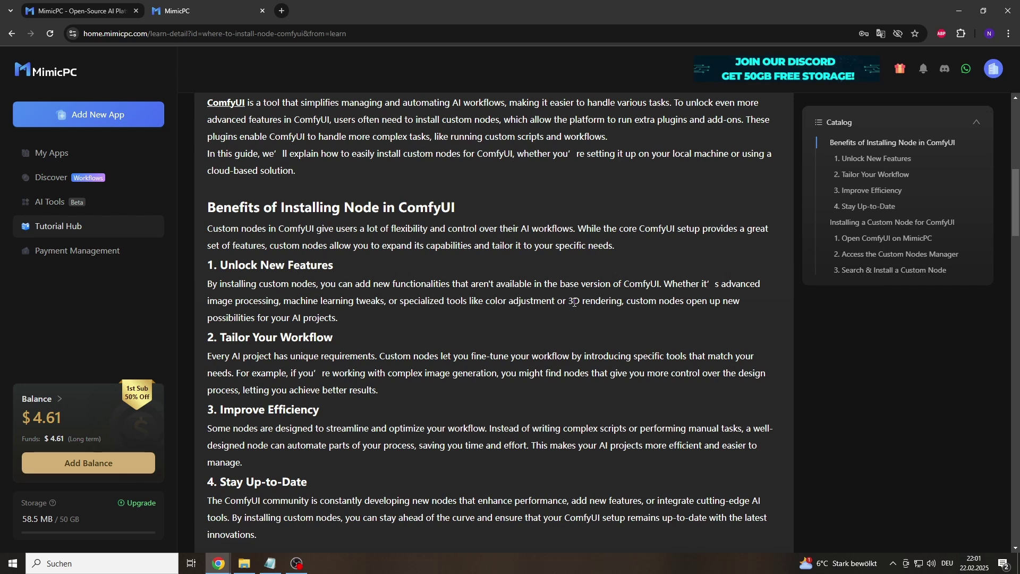
pyautogui.scroll(-1, 574, 302)
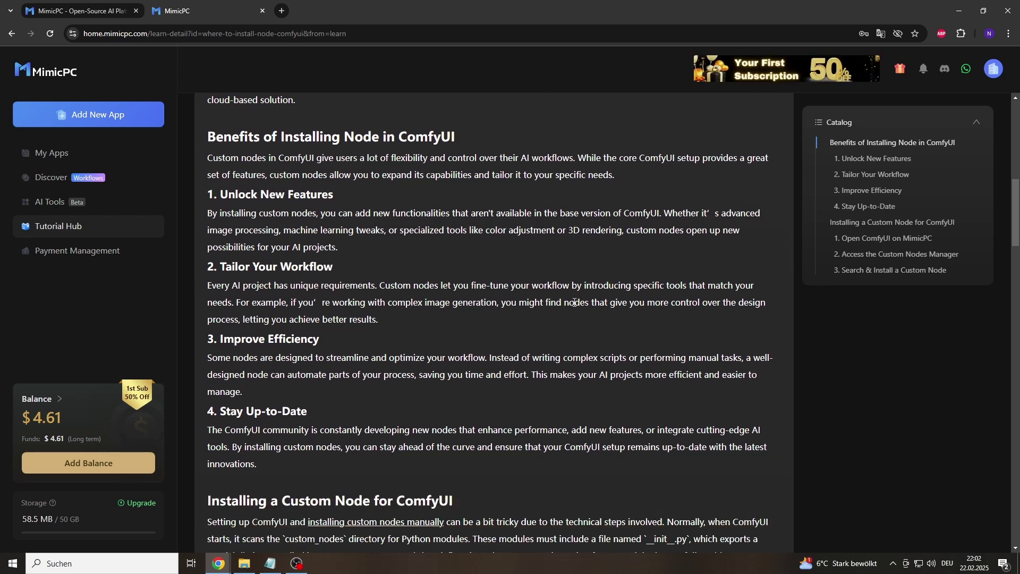
pyautogui.scroll(-2, 575, 303)
# - Highlight the "Improve Efficiency" section and the "Stay Up-to-Date" paragraph while reading the guide
pyautogui.moveTo(206, 232); pyautogui.dragTo(386, 293)
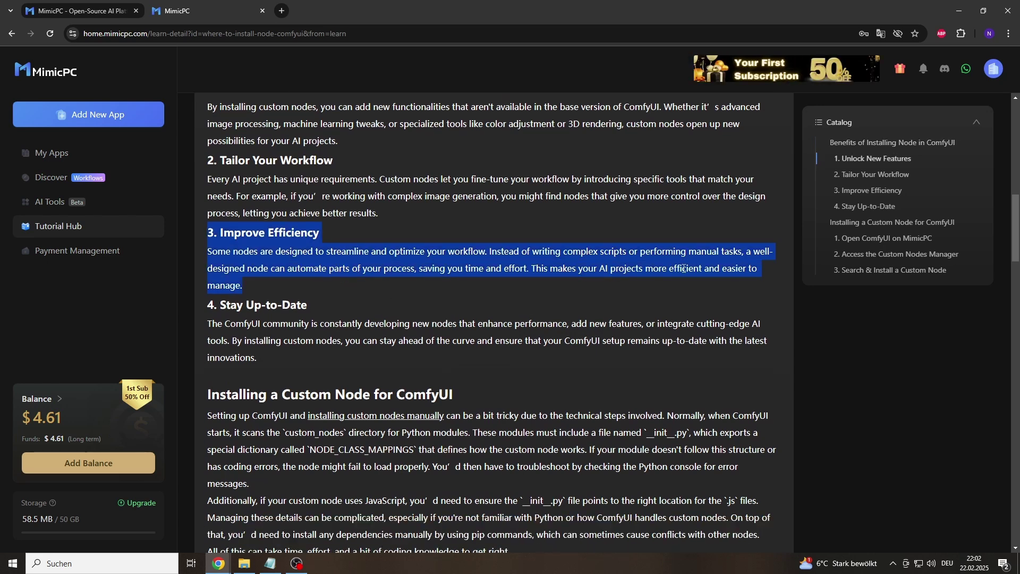
pyautogui.scroll(-1, 386, 292)
pyautogui.moveTo(207, 288); pyautogui.dragTo(571, 344)
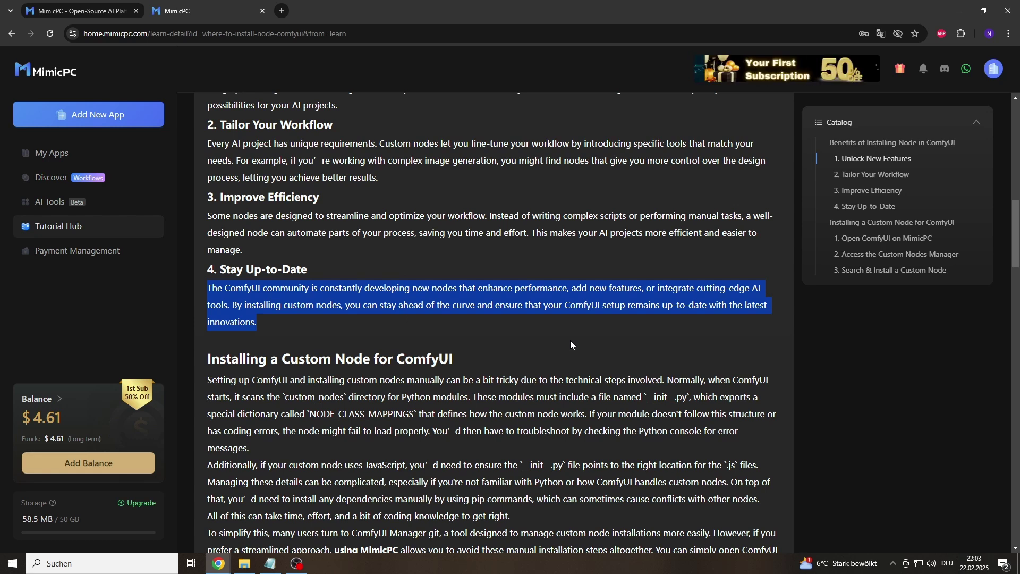
# - Read the guide's instructions on installing a custom node for ComfyUI and opening ComfyUI on MimicPC
pyautogui.scroll(-2, 540, 339)
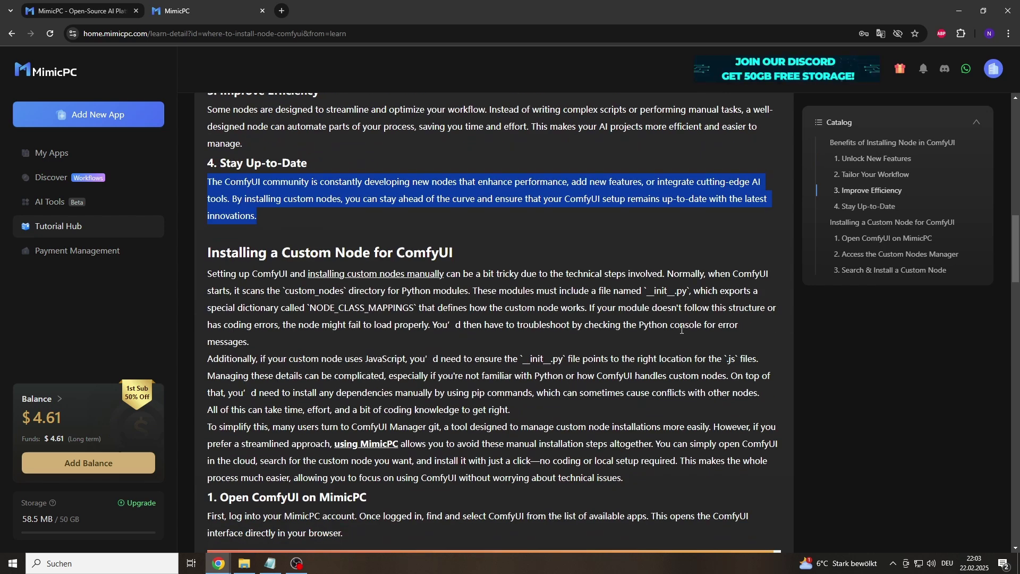
pyautogui.scroll(-1, 677, 321)
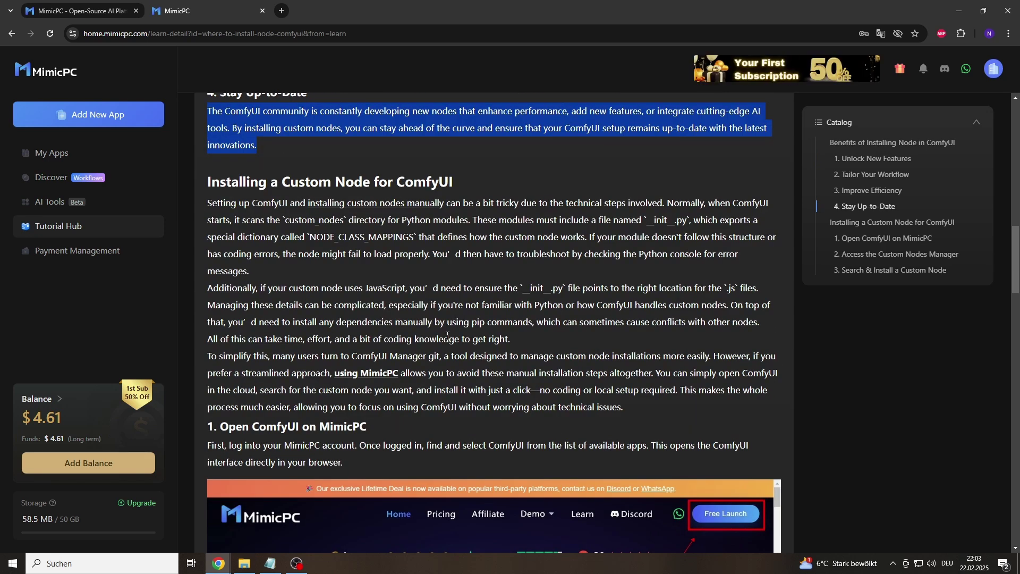
pyautogui.scroll(-2, 334, 330)
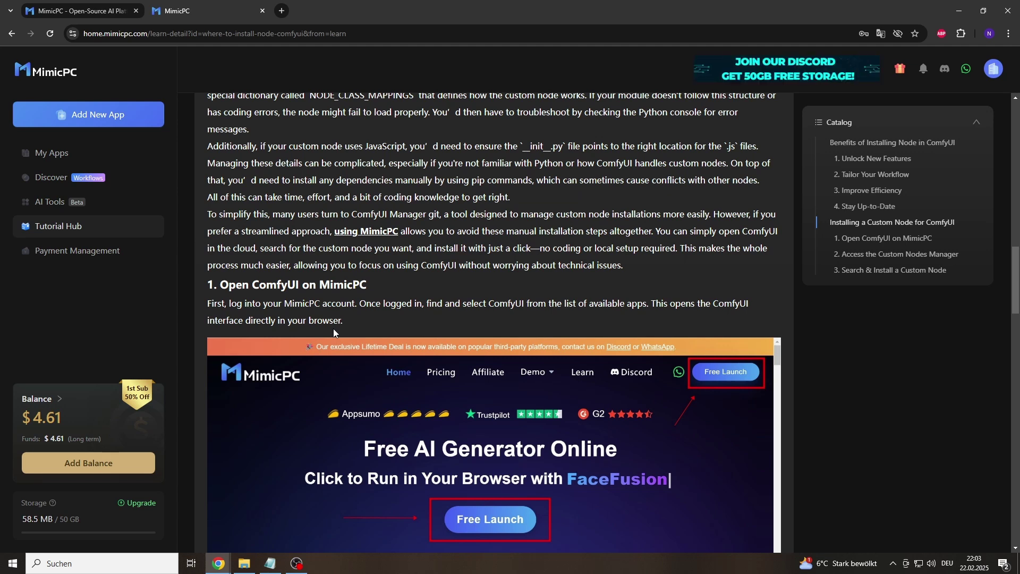
pyautogui.scroll(-5, 370, 330)
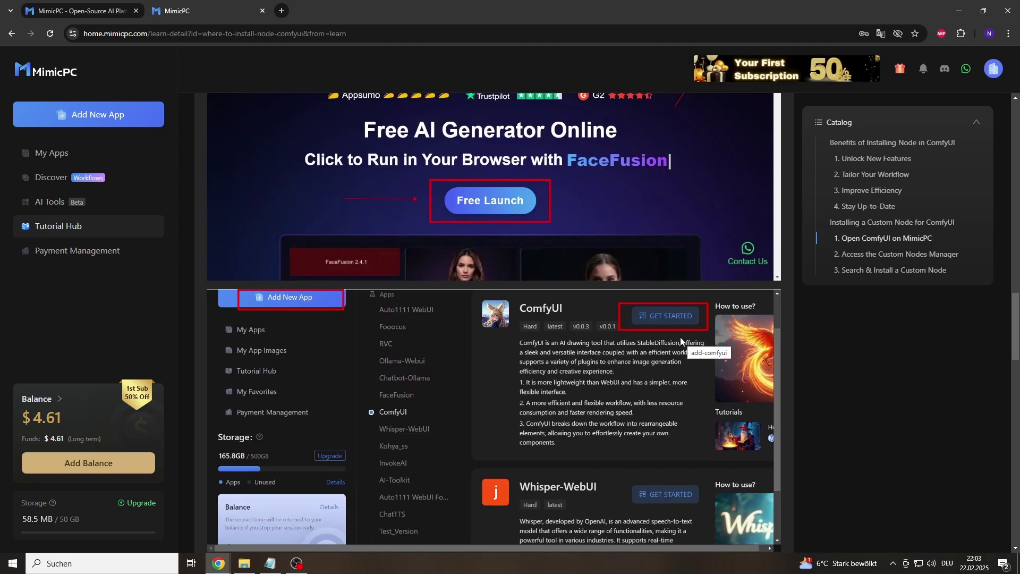
pyautogui.scroll(-3, 676, 336)
pyautogui.scroll(-1, 477, 328)
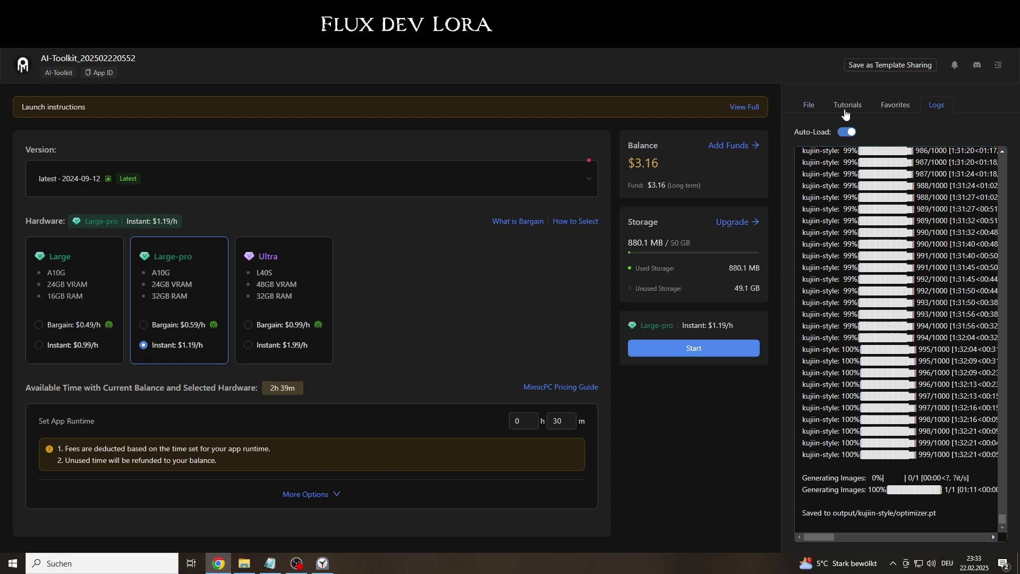
# - Download kujiin-style_000000750.safetensors and optimizer.pt as single files from the kujiin-style output folder
pyautogui.click(809, 107)
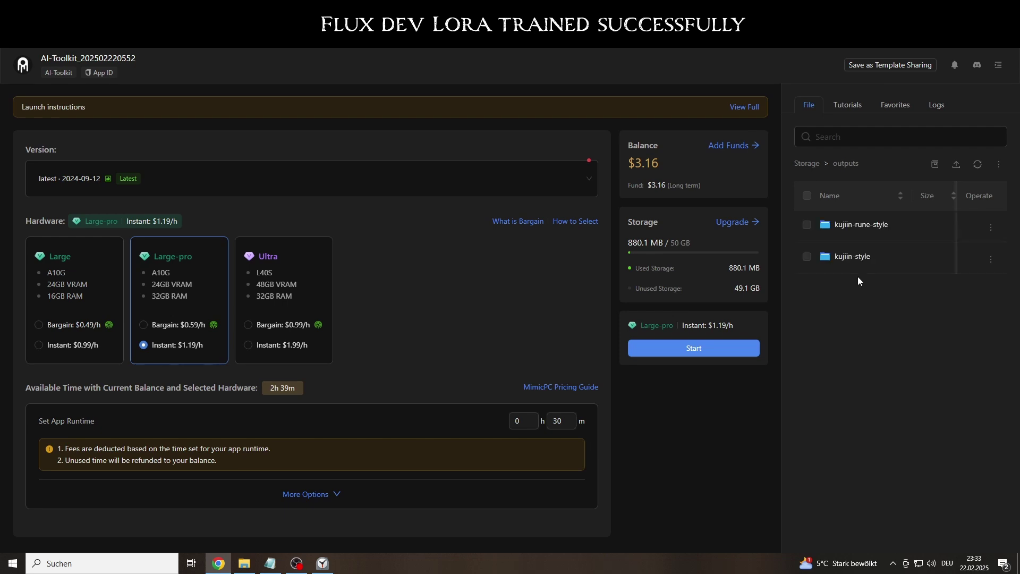
pyautogui.click(853, 256)
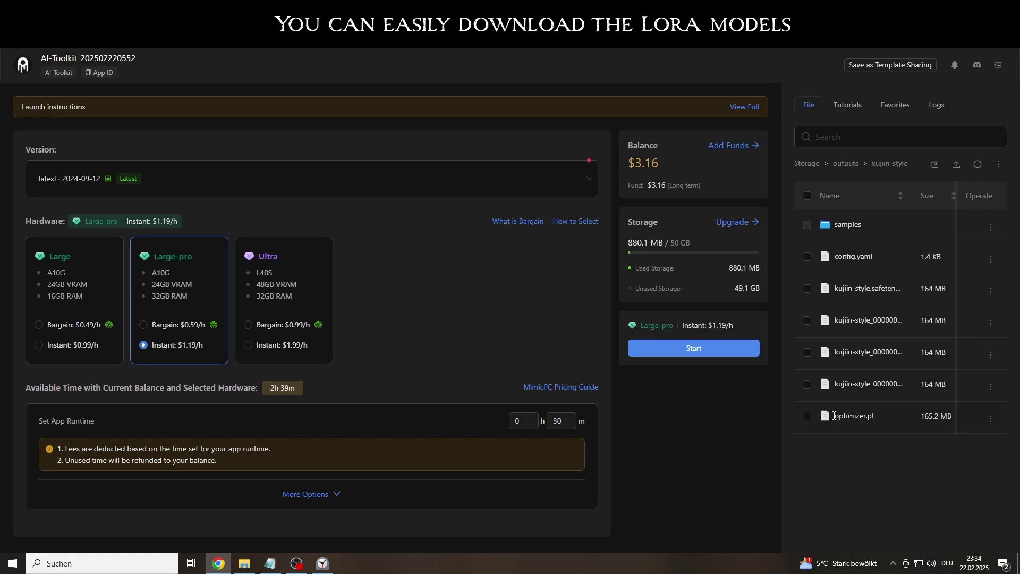
pyautogui.click(807, 416)
pyautogui.click(807, 385)
pyautogui.click(999, 164)
pyautogui.moveTo(987, 206)
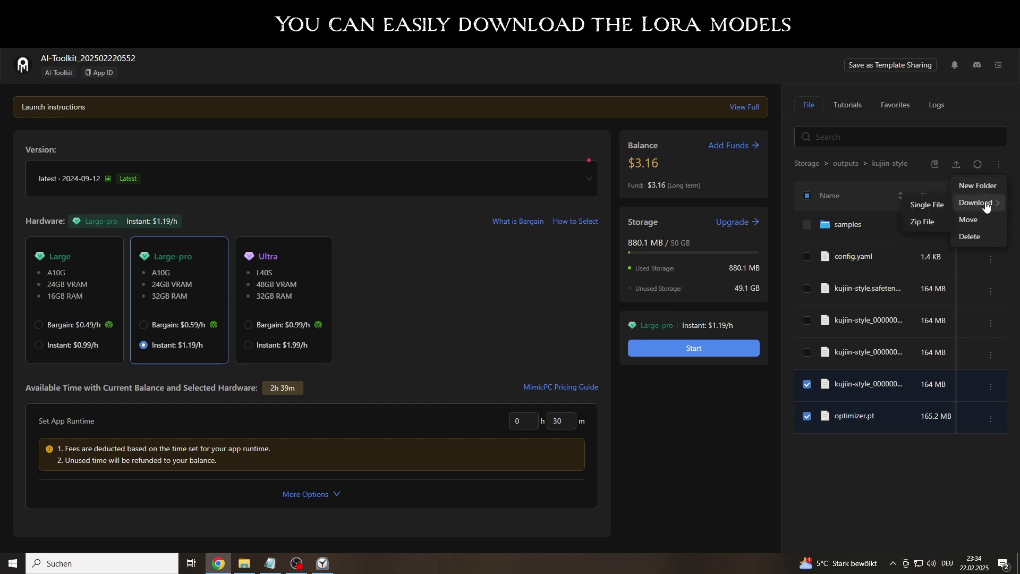
pyautogui.click(928, 205)
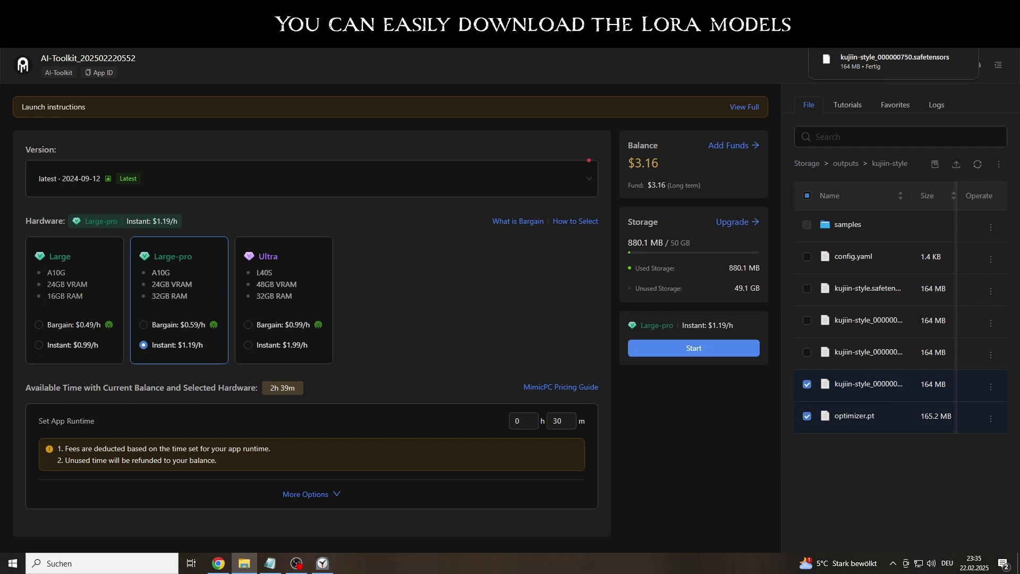
pyautogui.click(426, 97)
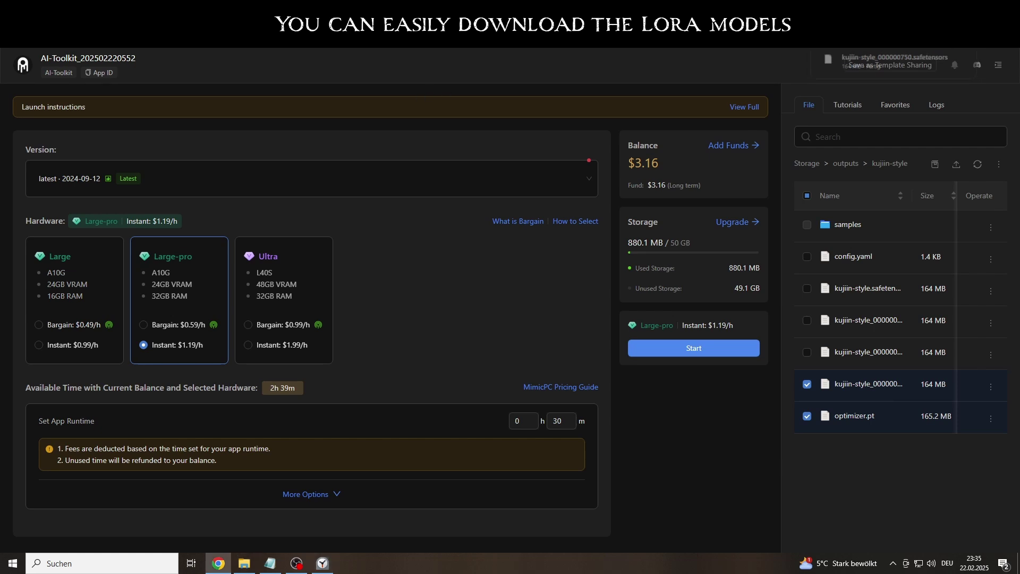
# - Deselect the kujiin-style_000000750 checkpoint and open the file actions for optimizer.pt
pyautogui.click(807, 385)
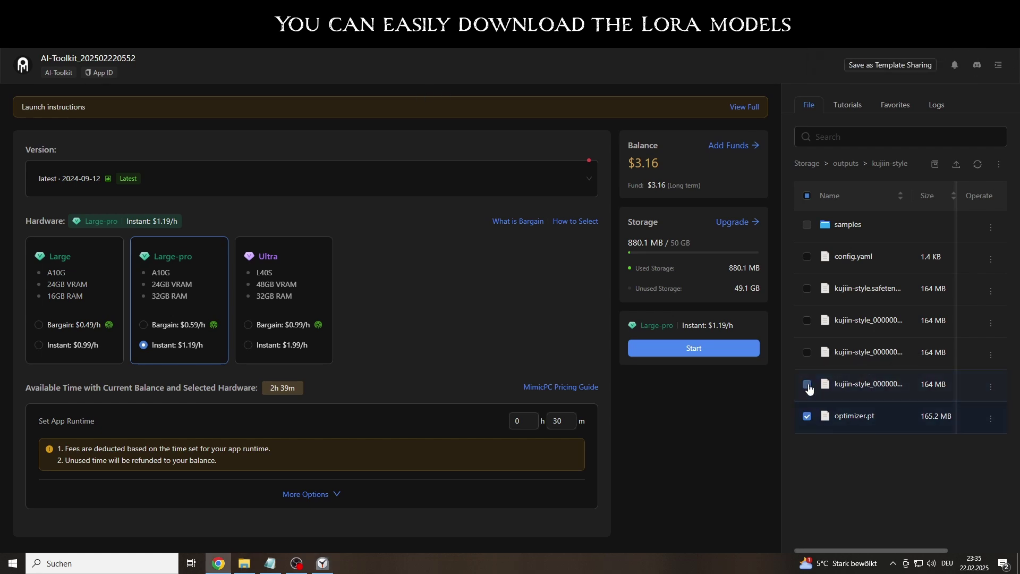
pyautogui.click(991, 419)
pyautogui.click(976, 458)
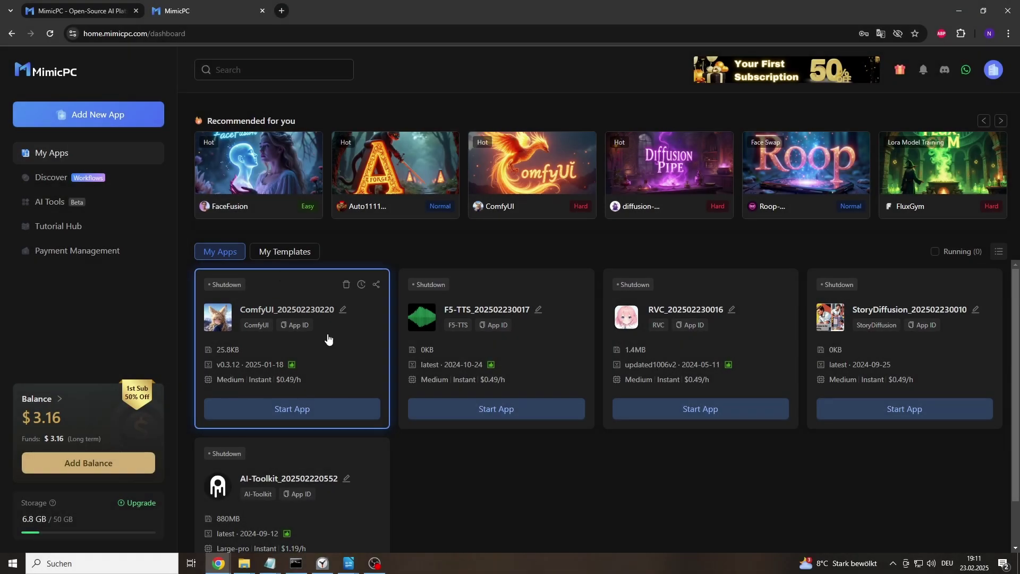
pyautogui.click(298, 409)
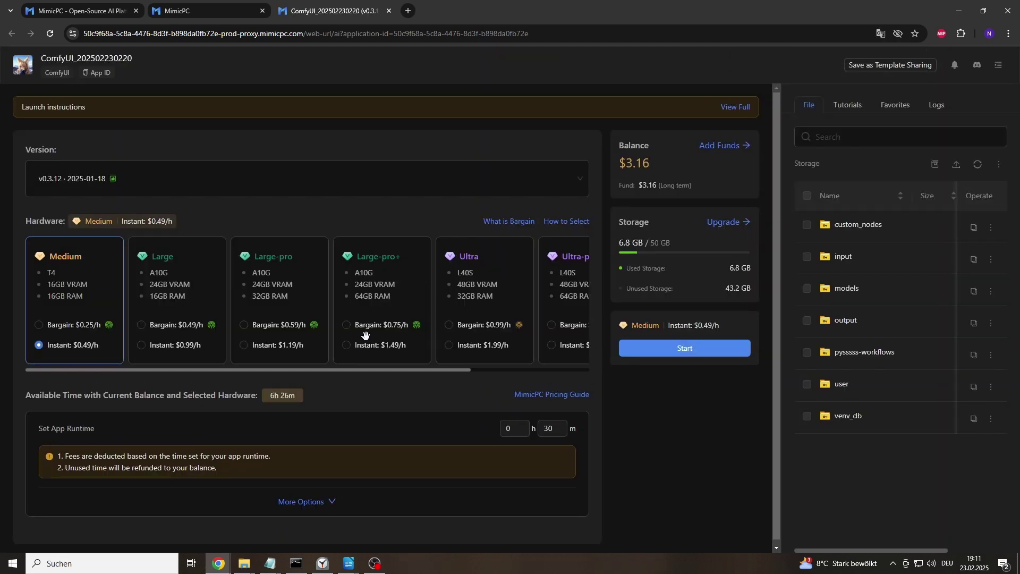
pyautogui.click(849, 226)
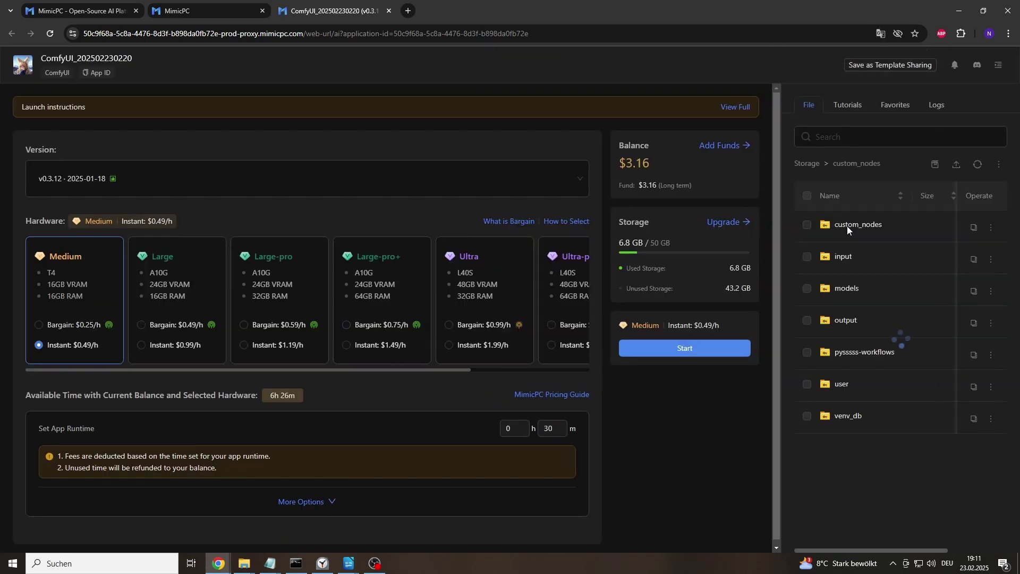
pyautogui.click(817, 165)
pyautogui.click(846, 288)
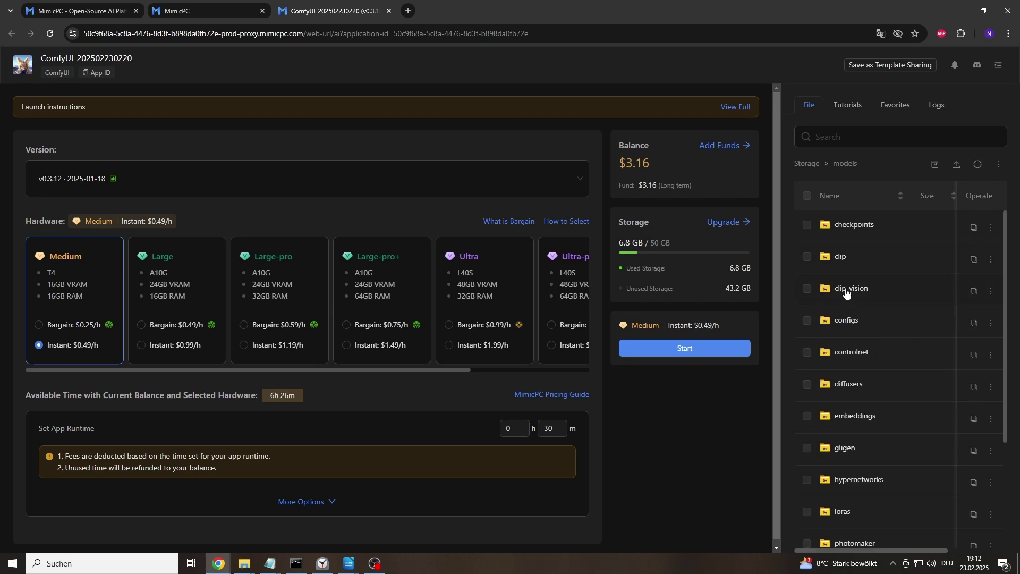
pyautogui.scroll(-3, 847, 292)
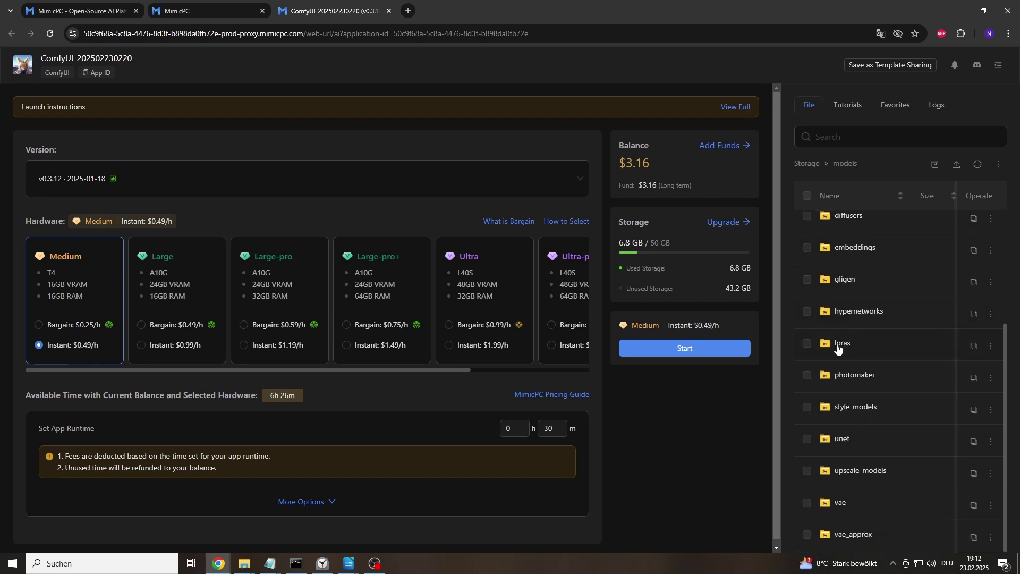
pyautogui.click(841, 344)
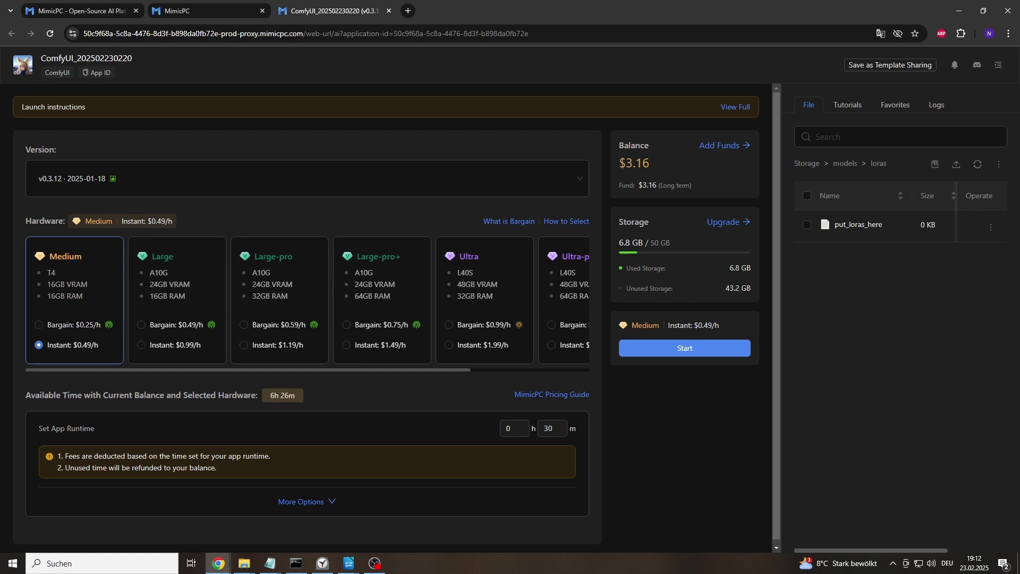
# - Upload ninja-rune-style.safetensors, chiaroscuro-photo-style.safetensors and the boFLUX and mixed-photoreal LoRA files from the computer into the models/loras folder
pyautogui.press('super+e')
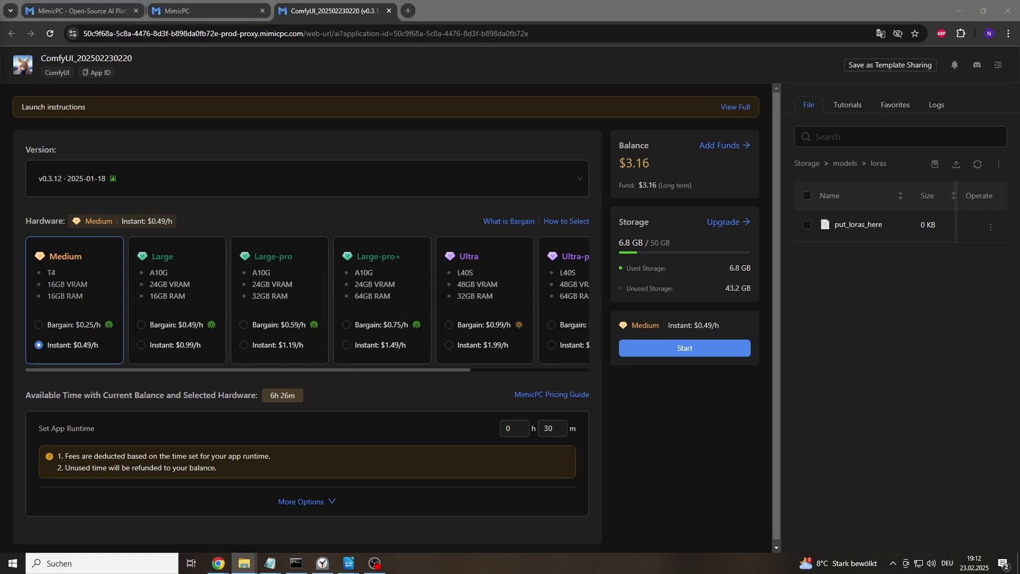
pyautogui.click(957, 164)
pyautogui.click(45, 211)
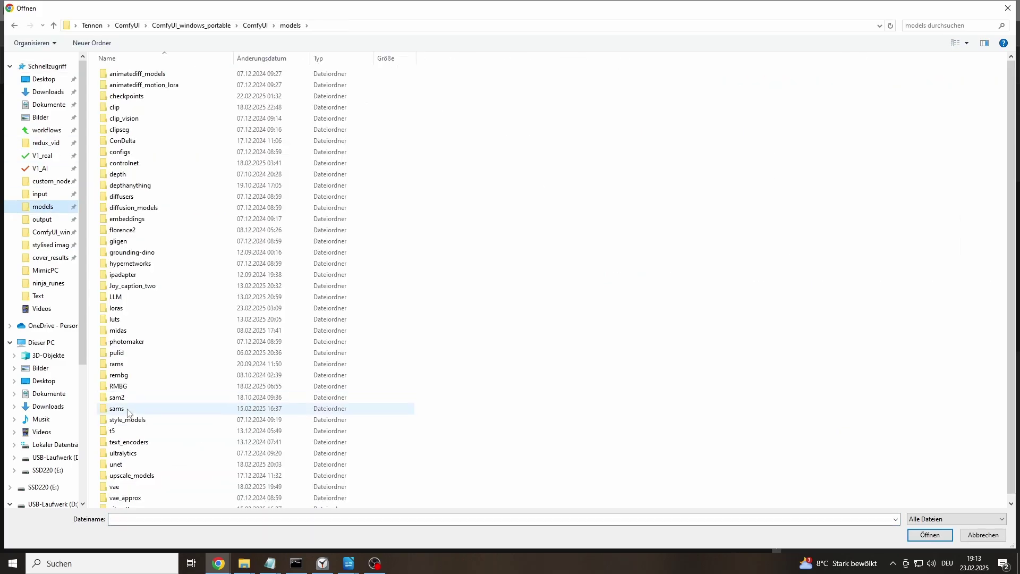
pyautogui.doubleClick(123, 371)
pyautogui.doubleClick(128, 178)
pyautogui.doubleClick(139, 77)
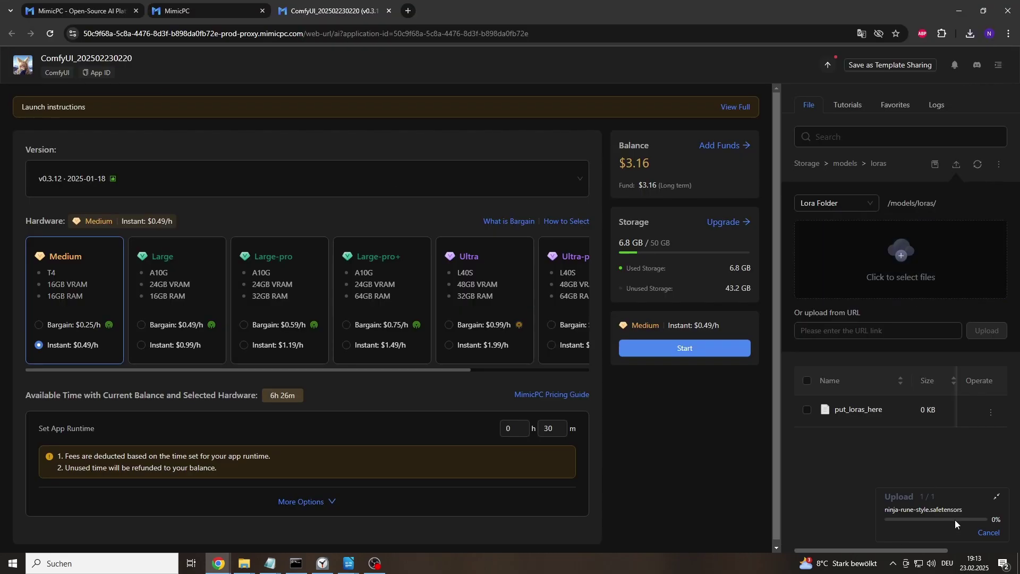
pyautogui.click(901, 259)
pyautogui.click(321, 26)
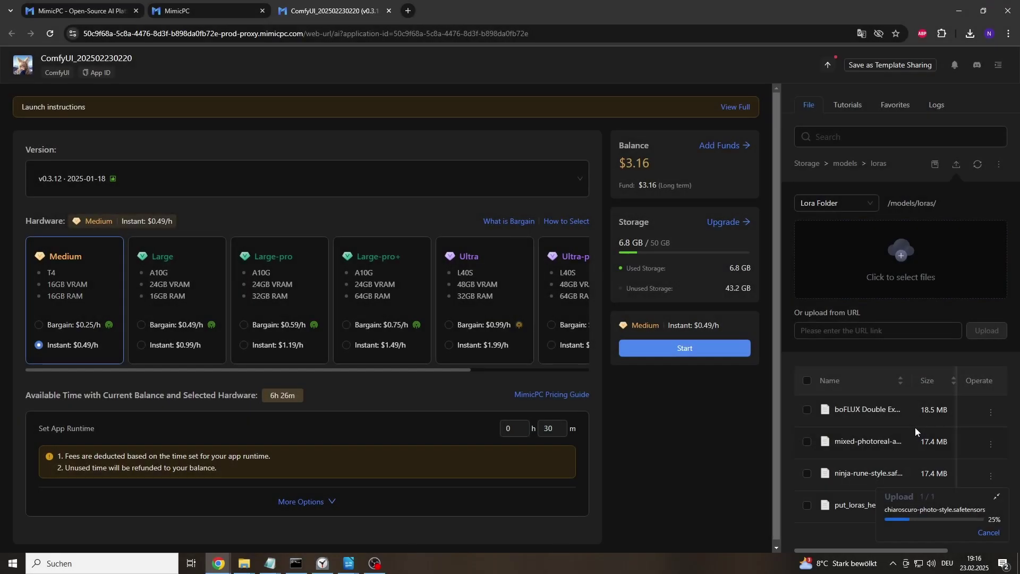
# - Set the ComfyUI hardware to Large-pro at the instant rate, check the additional runtime options and start the app
pyautogui.click(244, 344)
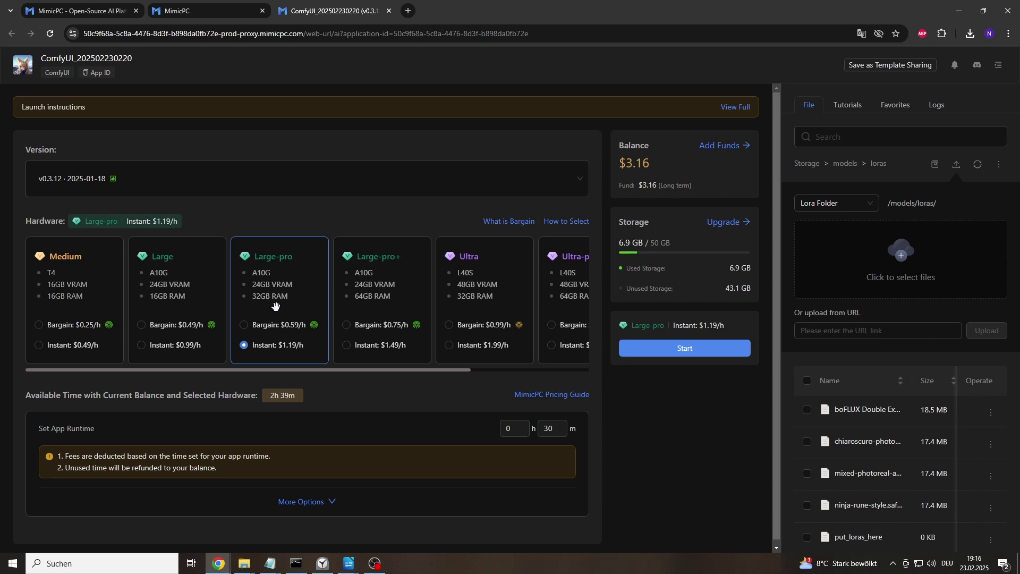
pyautogui.click(307, 502)
pyautogui.scroll(-3, 142, 412)
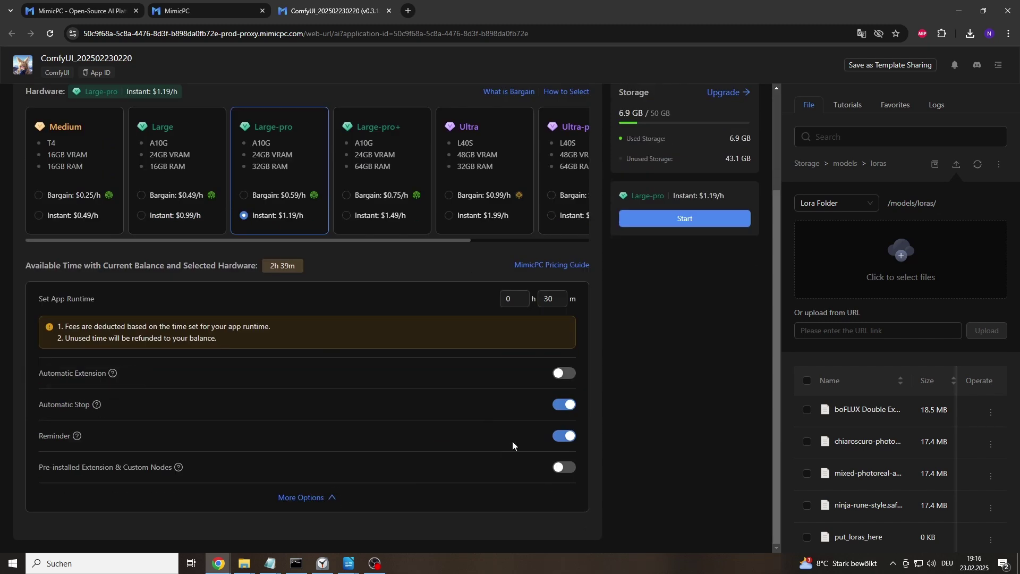
pyautogui.moveTo(180, 471)
pyautogui.scroll(3, 691, 228)
pyautogui.click(687, 277)
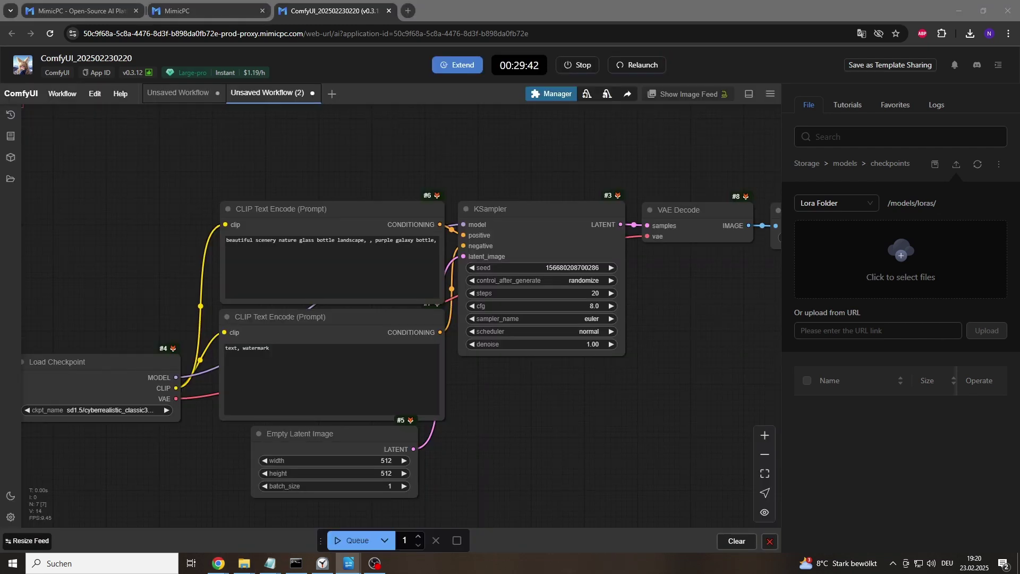
# - Inspect the default text-to-image workflow and its Load Checkpoint node up close
pyautogui.scroll(-5, 526, 366)
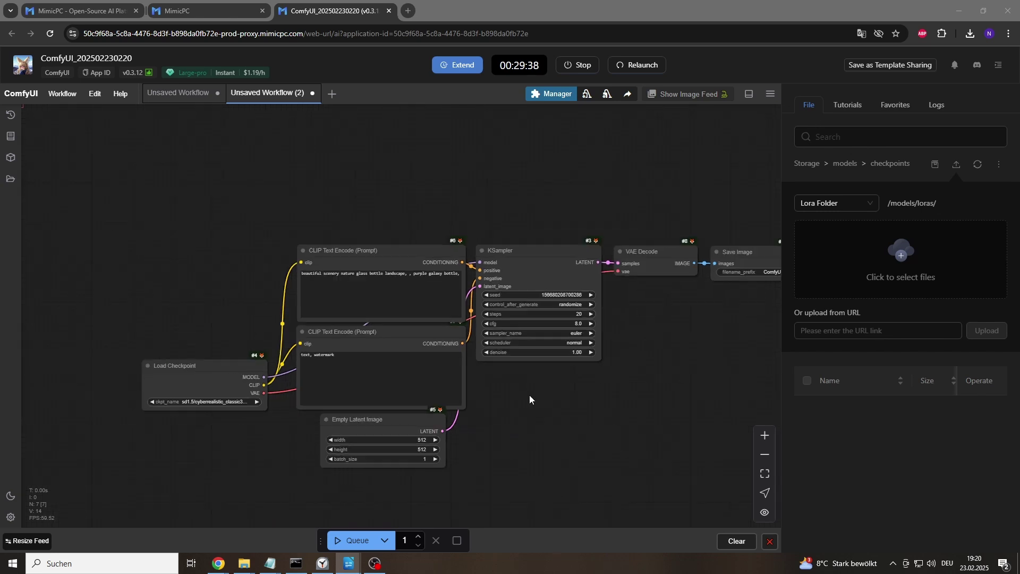
pyautogui.moveTo(274, 301); pyautogui.dragTo(238, 235)
pyautogui.scroll(6, 240, 242)
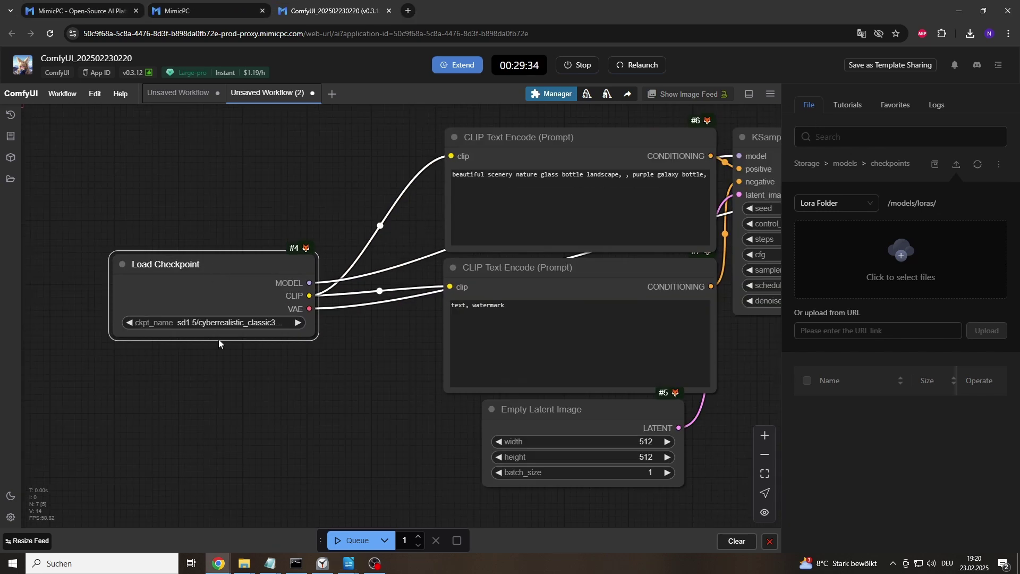
pyautogui.click(243, 246)
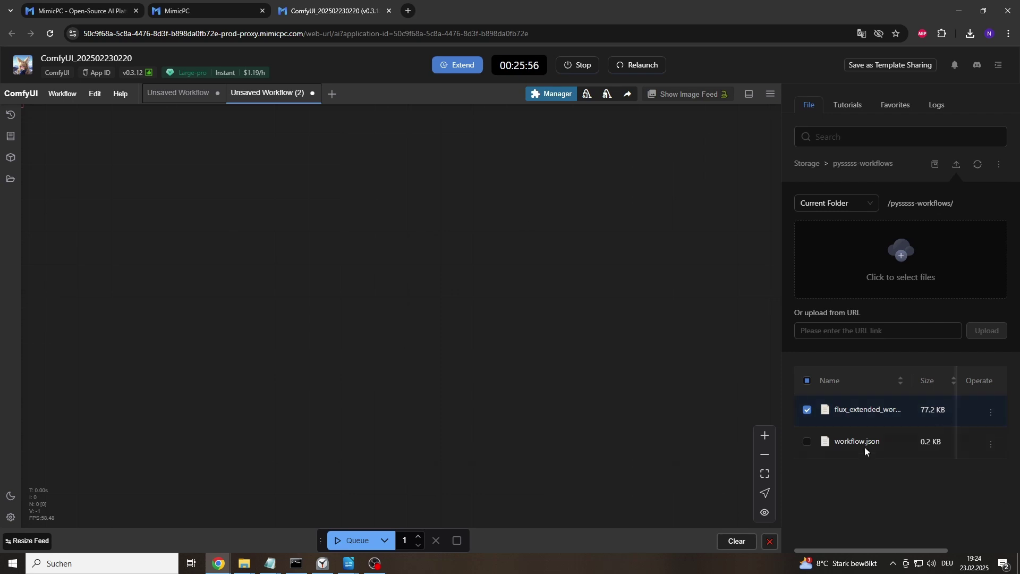
# - Open the flux_extended_workflow file and look through its list of missing node types
pyautogui.click(66, 97)
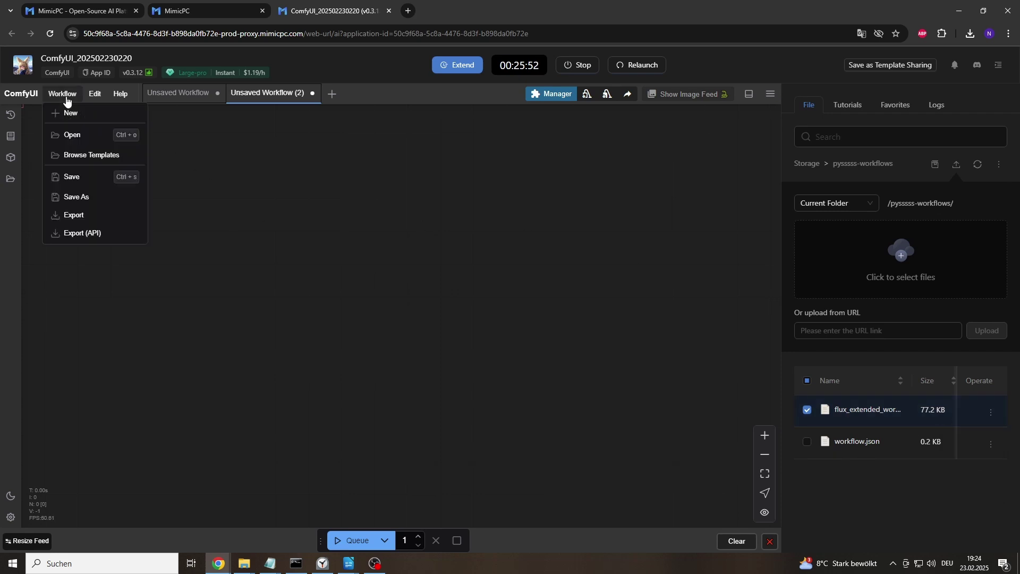
pyautogui.click(79, 141)
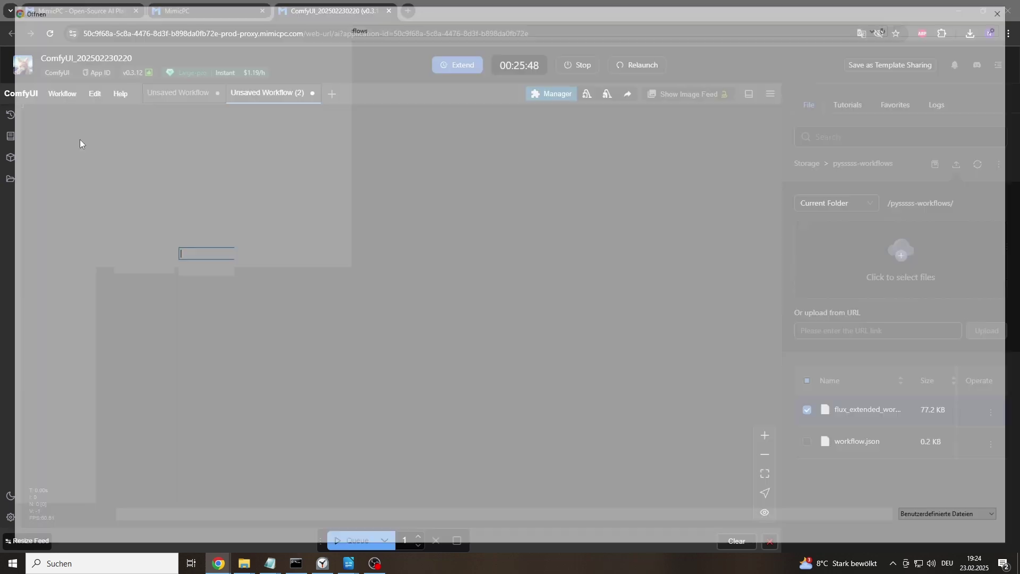
pyautogui.click(147, 132)
pyautogui.doubleClick(147, 133)
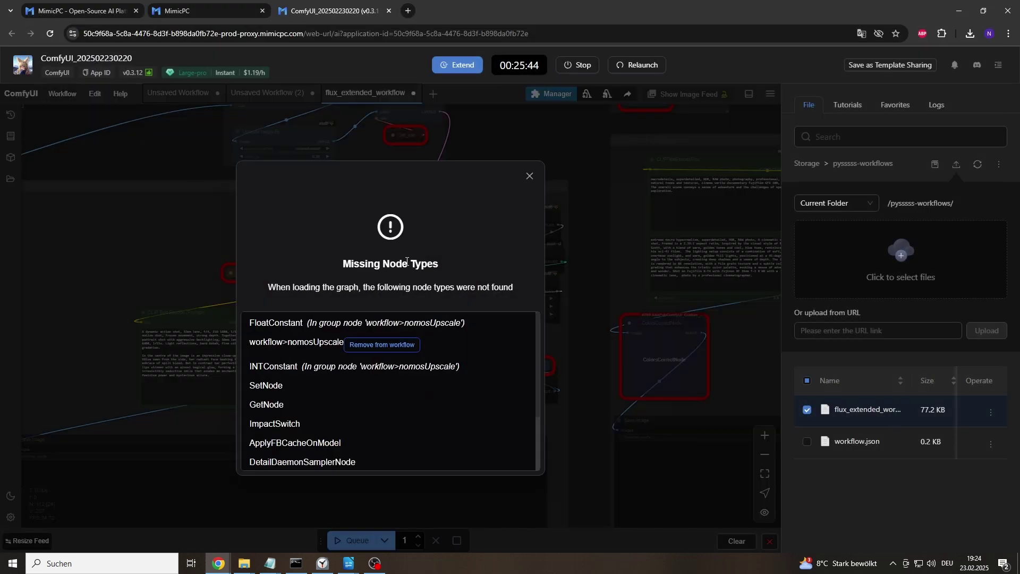
pyautogui.scroll(-5, 300, 449)
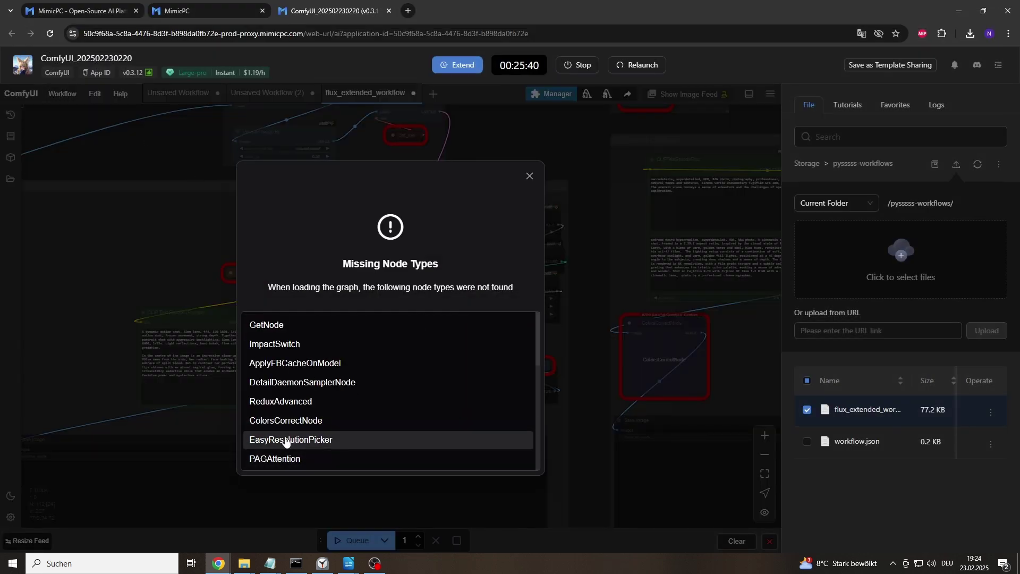
pyautogui.scroll(3, 285, 341)
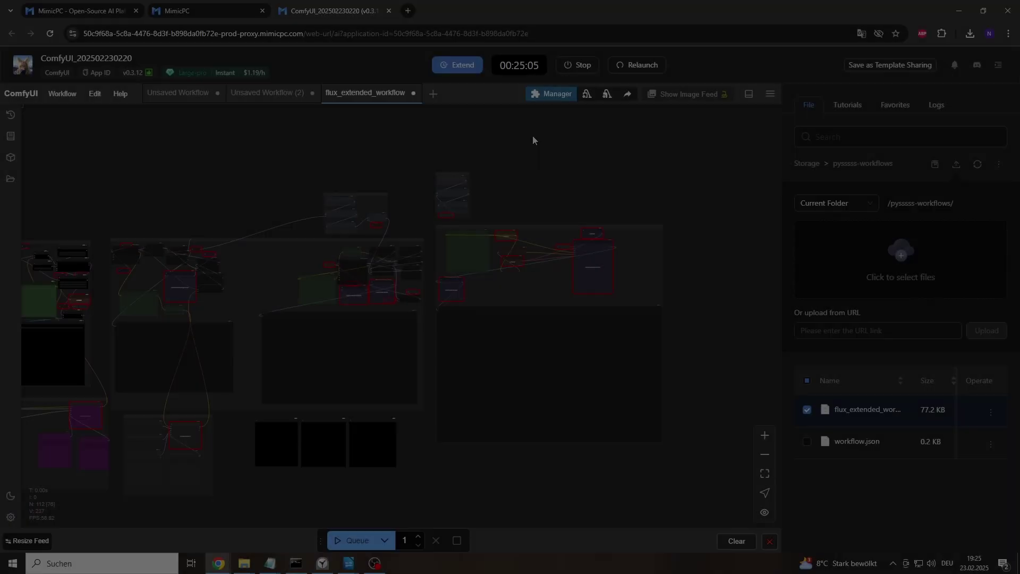
# - List the workflow's missing custom nodes in the Manager, select all of them and install them
pyautogui.click(549, 95)
pyautogui.click(389, 242)
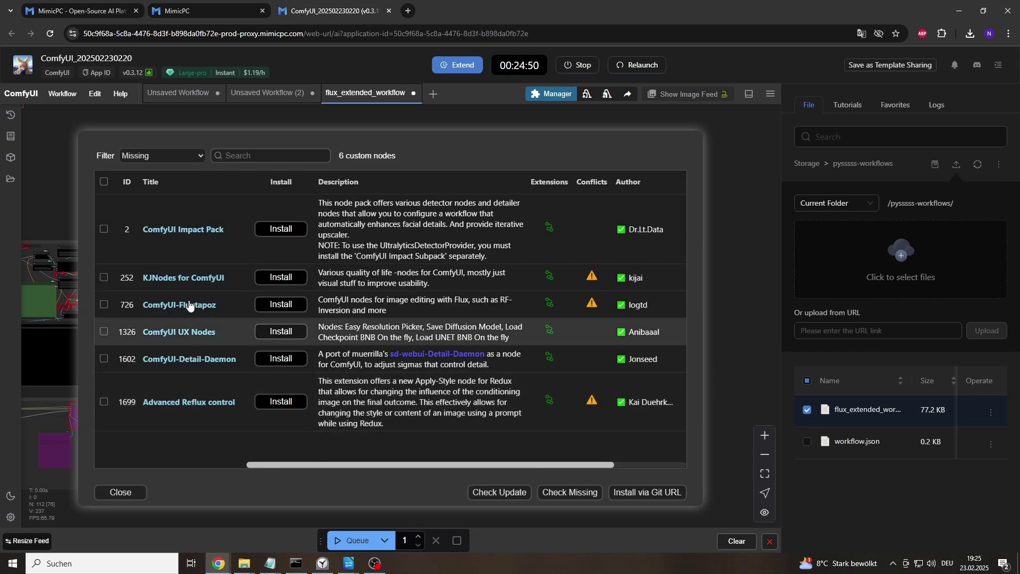
pyautogui.click(103, 182)
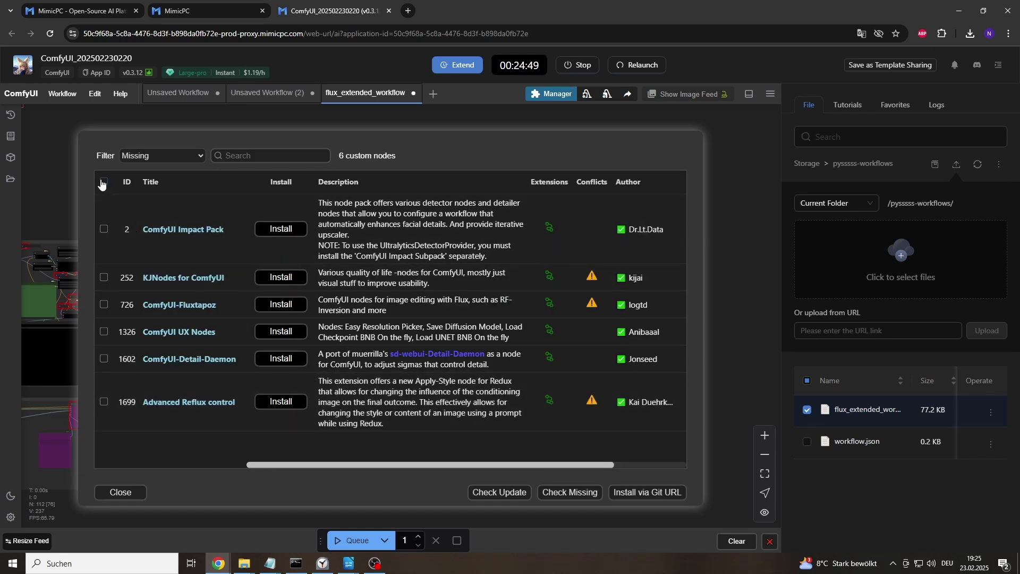
pyautogui.click(221, 467)
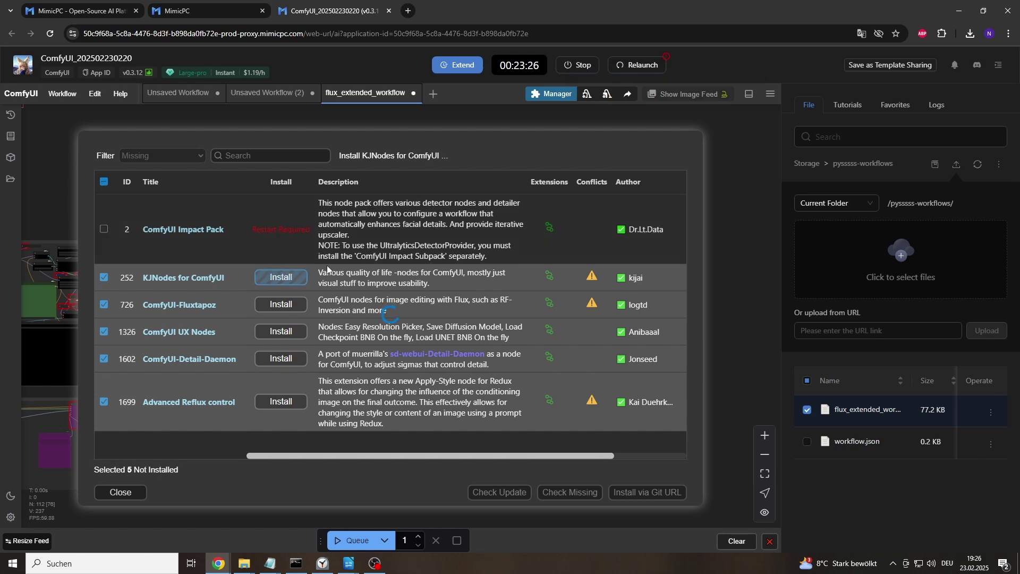
pyautogui.click(180, 492)
pyautogui.click(563, 103)
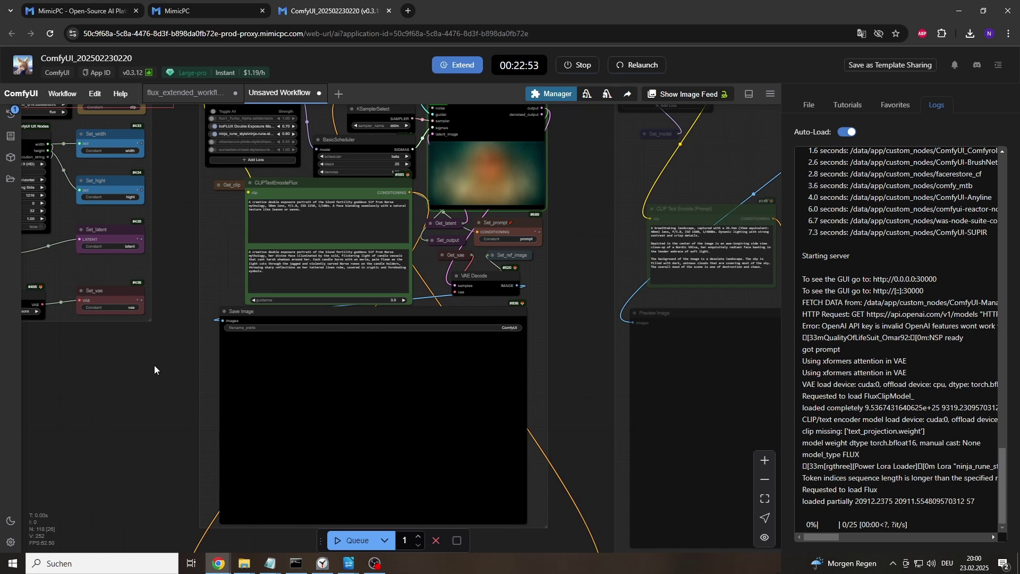
# - Examine the sampler preview, the portrait generated in the Save Image node and the upscale group's KSampler preview
pyautogui.scroll(7, 572, 176)
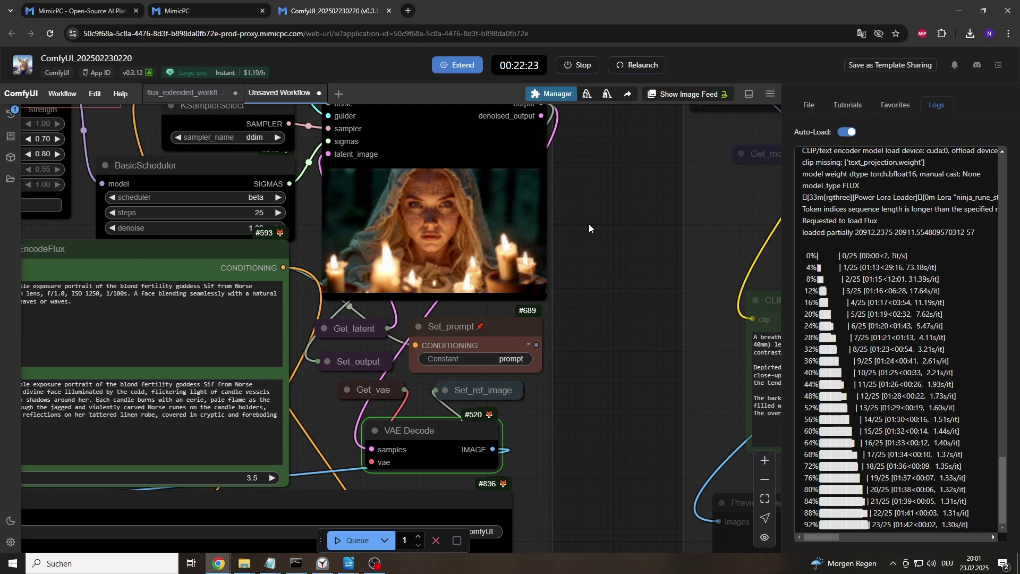
pyautogui.scroll(-5, 589, 224)
pyautogui.moveTo(596, 364); pyautogui.dragTo(577, 207)
pyautogui.scroll(10, 322, 346)
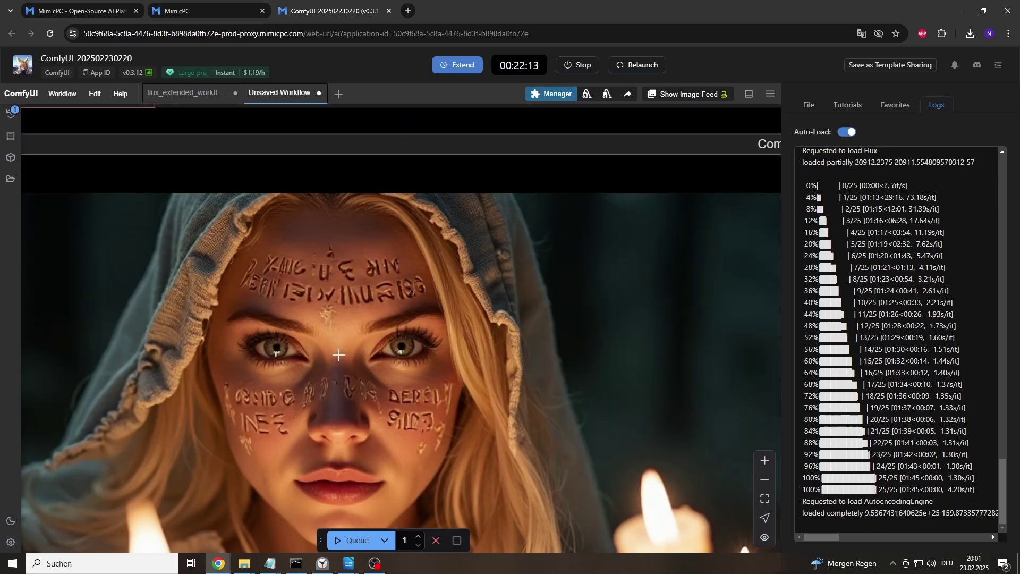
pyautogui.scroll(-7, 320, 344)
pyautogui.moveTo(653, 255); pyautogui.dragTo(712, 395)
pyautogui.scroll(3, 299, 153)
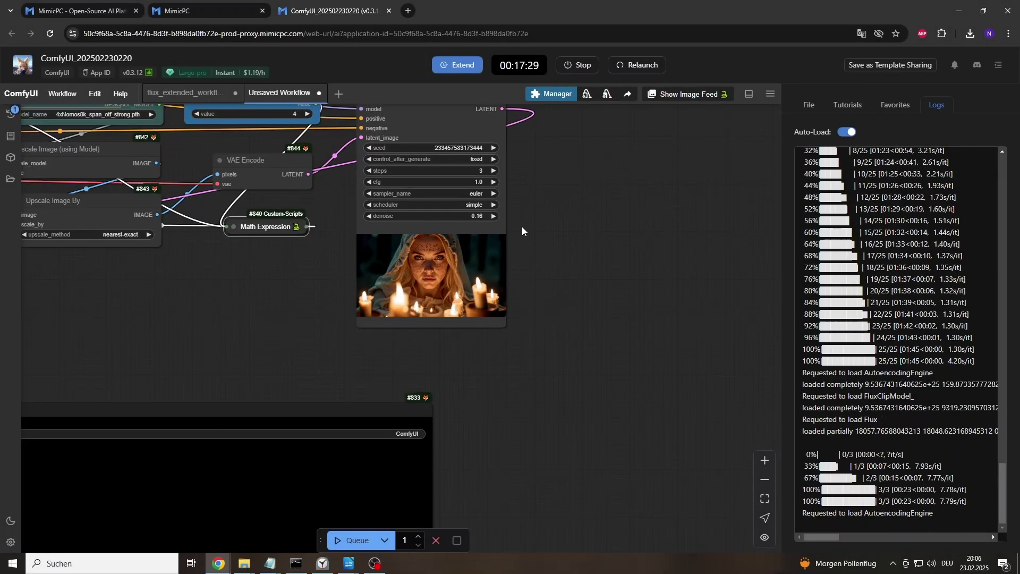
pyautogui.scroll(3, 471, 155)
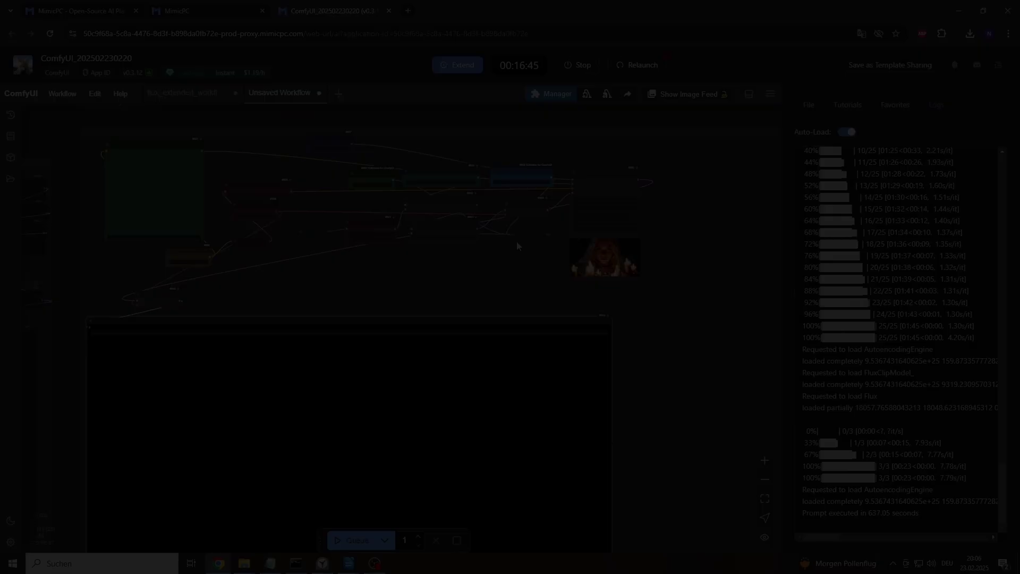
# - Open the portrait from the Save Image node as a full image for viewing
pyautogui.scroll(5, 422, 380)
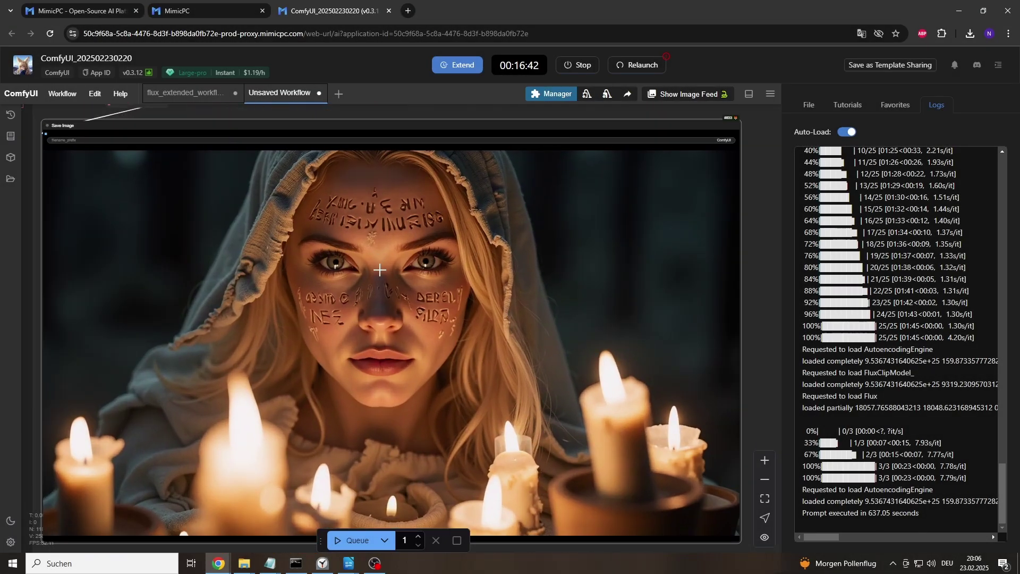
pyautogui.rightClick(379, 270)
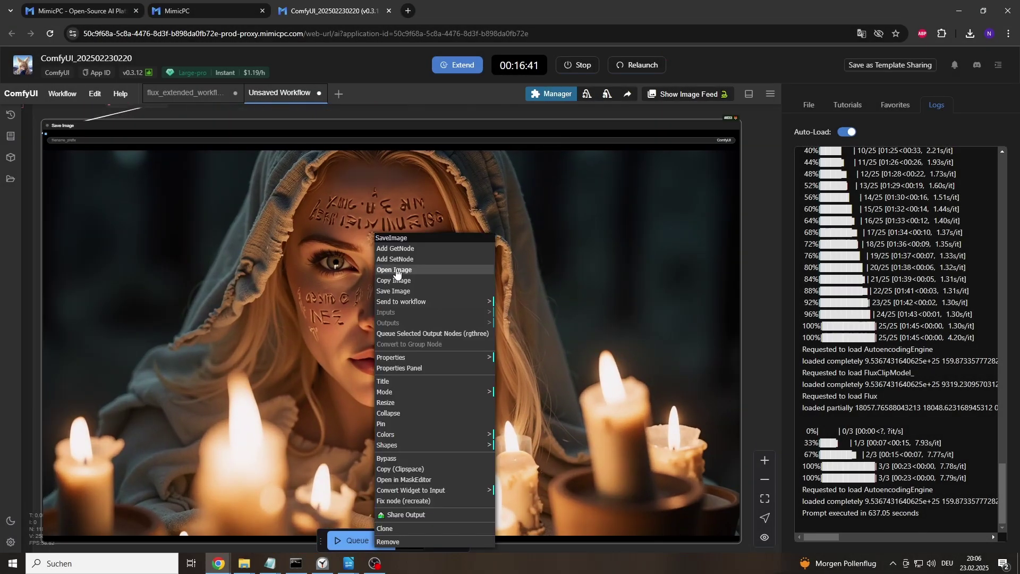
pyautogui.click(395, 274)
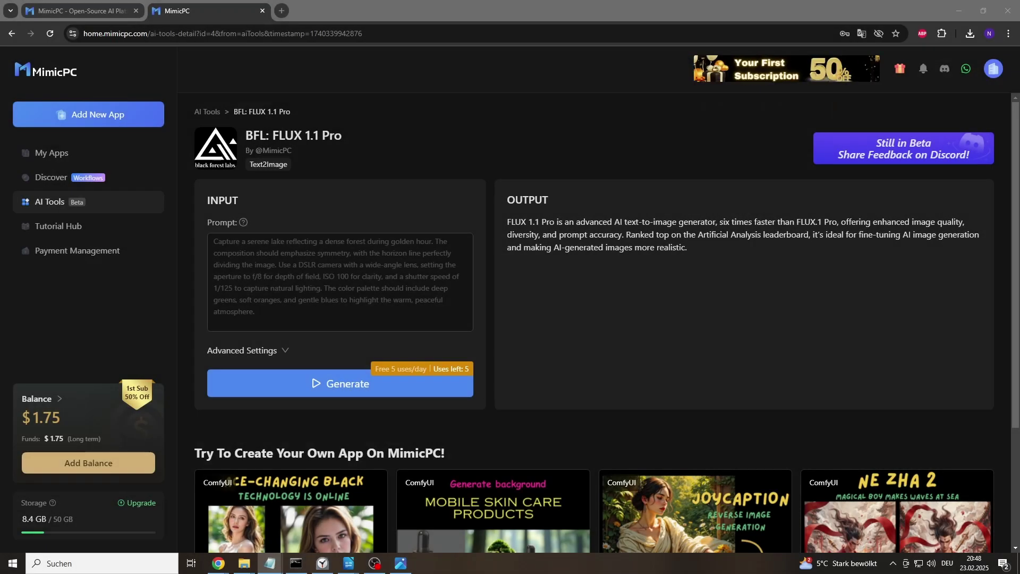
# - Enter the "A dynamic action shot, 55mm lens, f/4, ISO 1600, 1/500s" ninja battle prompt in the FLUX 1.1 Pro tool and remove the surplus line
pyautogui.click(282, 250)
pyautogui.write('A dynamic action shot, 55mm lens, f/4, ISO 1600, 1/500s. Sharp motion capture, frozen movement, strong depth.   The image shows two Ninjas engaged in a fierce battle. They are both wearing black armor and helmets, and are holding swords in their hands. The Ninja on the left is holding a long sword with a pointed tip, while the Ninja in the middle is holding the sword with both hands. Both Ninjas are facing each other and appear to be in the midst of a battle.  The background is a dense forest with tall trees and dead branches. The ground is covered with fallen leaves, twigs and branches, and on the right side of the picture there are holes filled with water from the heavy rain. The overall mood of the scene is intense and dramatic.')
pyautogui.click(229, 272)
pyautogui.press('BackSpace')
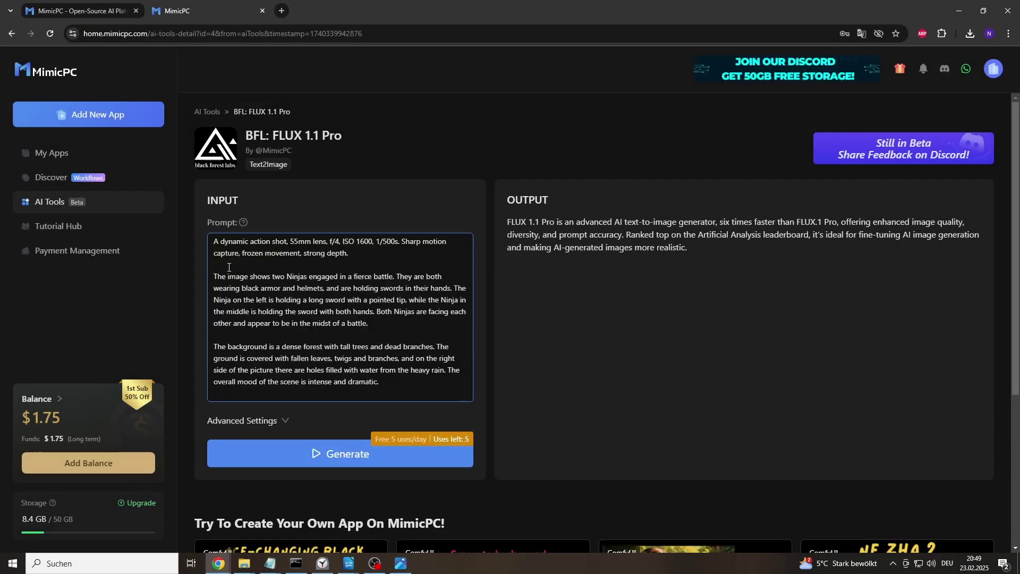
# - Set the image size to Landscape 16:9 in the advanced settings
pyautogui.scroll(-2, 402, 304)
pyautogui.scroll(1, 401, 304)
pyautogui.click(286, 376)
pyautogui.scroll(-1, 291, 384)
pyautogui.click(293, 384)
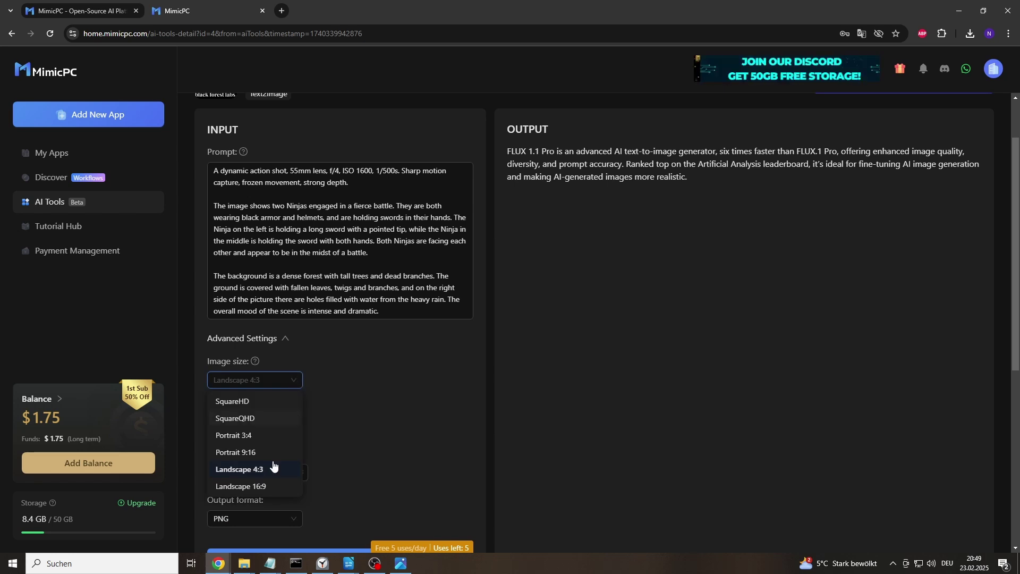
pyautogui.click(271, 485)
# - Check the upsampling explanation and the output format, then generate the ninja battle image as PNG
pyautogui.scroll(-2, 268, 345)
pyautogui.moveTo(290, 337)
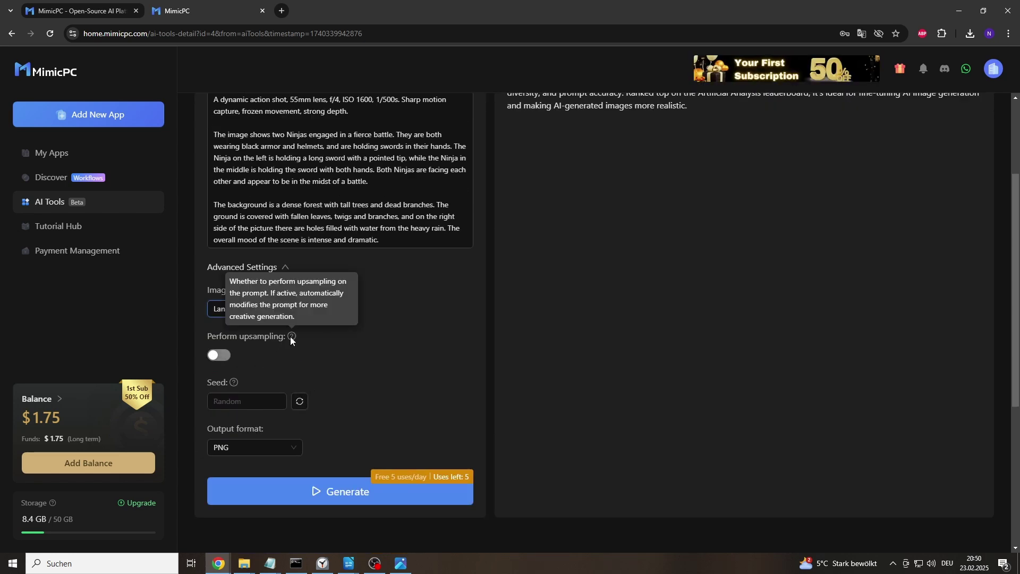
pyautogui.scroll(-1, 274, 358)
pyautogui.click(263, 376)
pyautogui.click(345, 421)
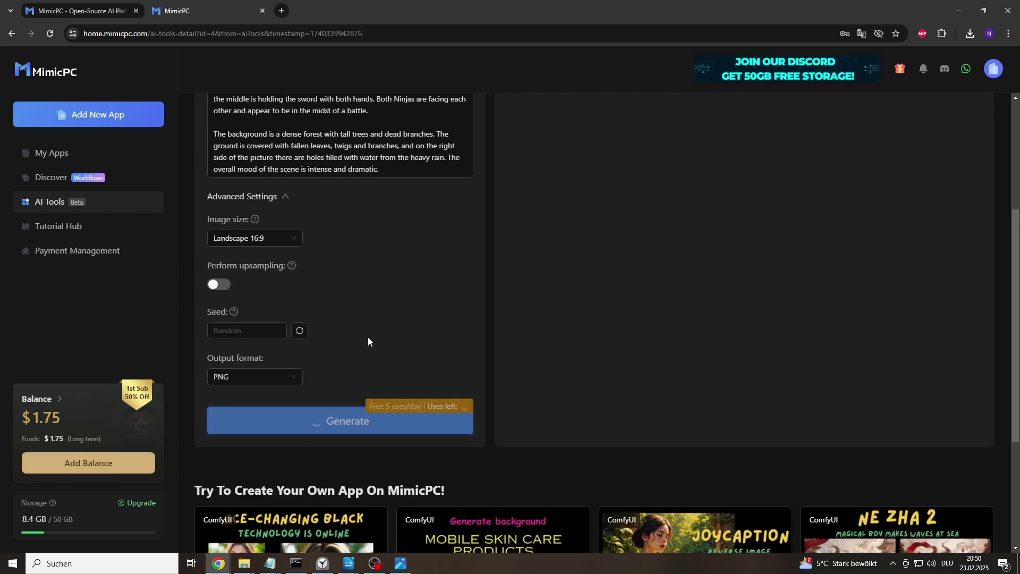
# - View the first generated ninja image enlarged, then download it and copy its prompt
pyautogui.scroll(1, 407, 318)
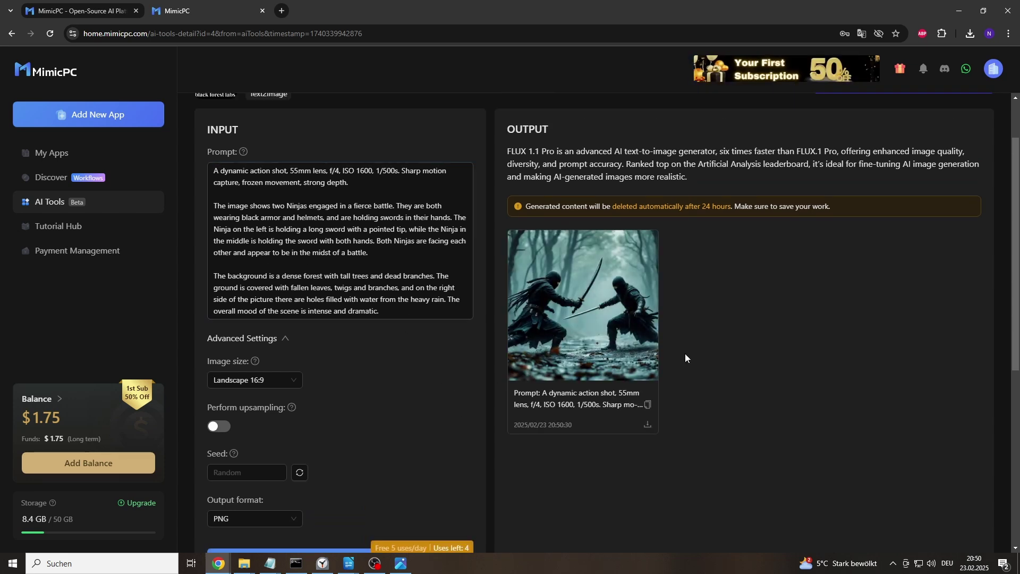
pyautogui.click(611, 330)
pyautogui.click(1006, 57)
pyautogui.click(647, 425)
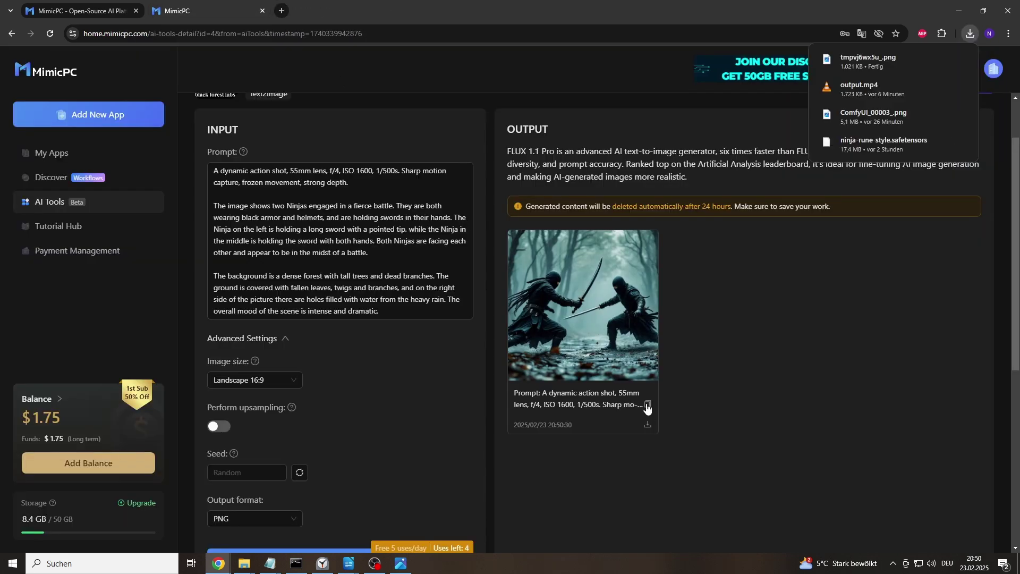
pyautogui.click(648, 405)
# - Enable Perform upsampling and generate the ninja battle image again
pyautogui.click(218, 426)
pyautogui.scroll(-2, 218, 426)
pyautogui.click(372, 490)
pyautogui.scroll(2, 492, 328)
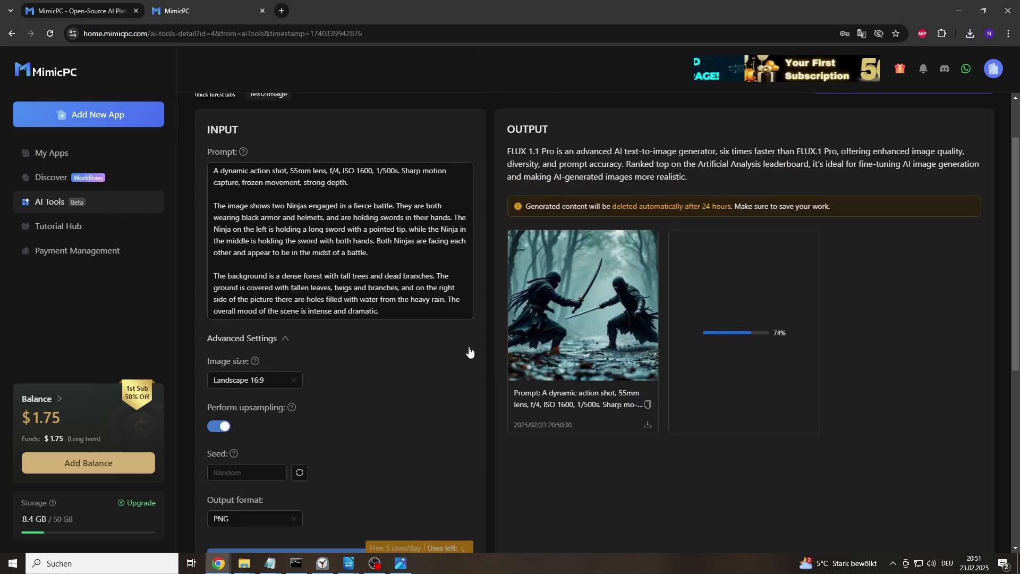
# - View the second ninja battle image enlarged and download it
pyautogui.click(726, 316)
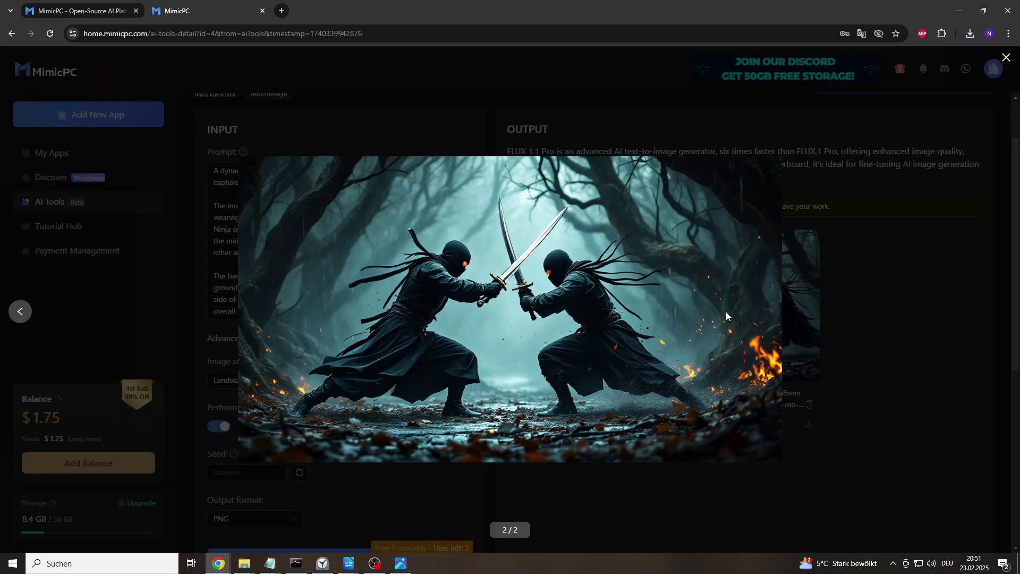
pyautogui.click(1006, 57)
pyautogui.click(809, 425)
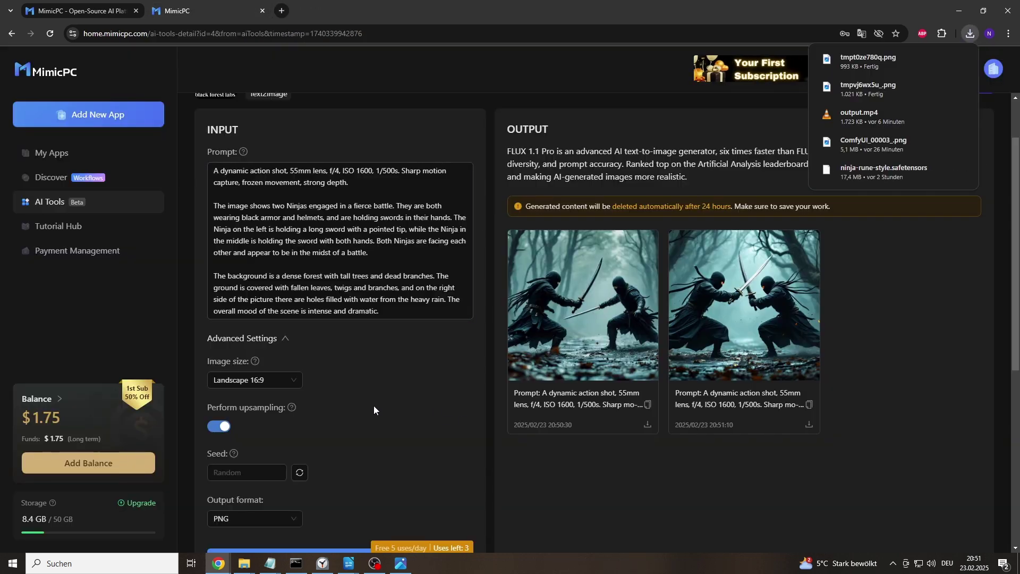
# - Replace the prompt with the "A dynamic, artistic shot with controlled motion blur" text about two Ninjas in a martial arts fight
pyautogui.scroll(1, 375, 386)
pyautogui.hotkey('alt', 'Tab')
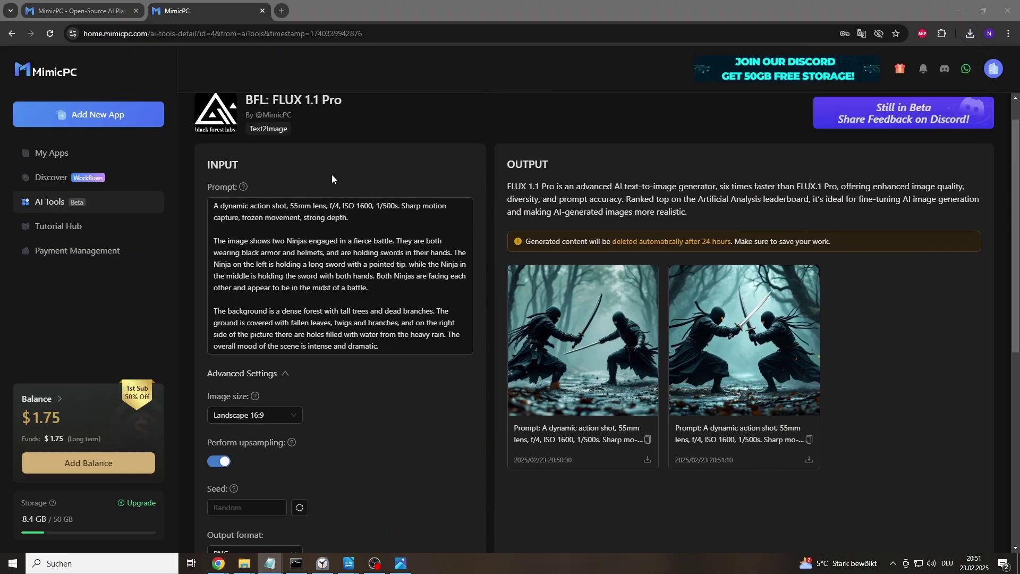
pyautogui.hotkey('alt', 'Tab')
pyautogui.hotkey('ctrl', 'a')
pyautogui.hotkey('ctrl', 'v')
# - Generate the martial arts fight image with Perform upsampling turned off and view it enlarged
pyautogui.click(219, 460)
pyautogui.scroll(-2, 266, 426)
pyautogui.click(337, 481)
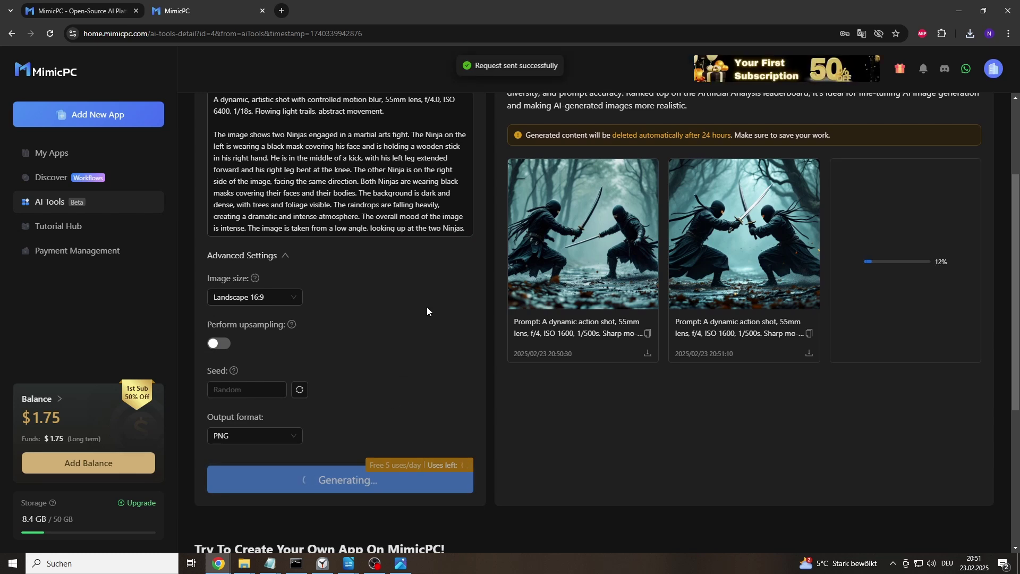
pyautogui.scroll(1, 428, 314)
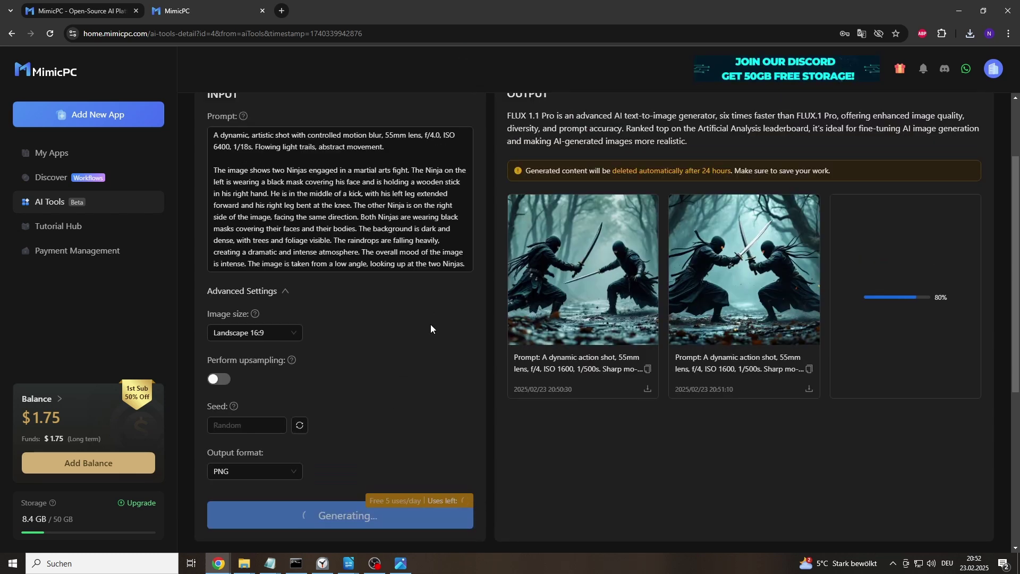
pyautogui.click(899, 315)
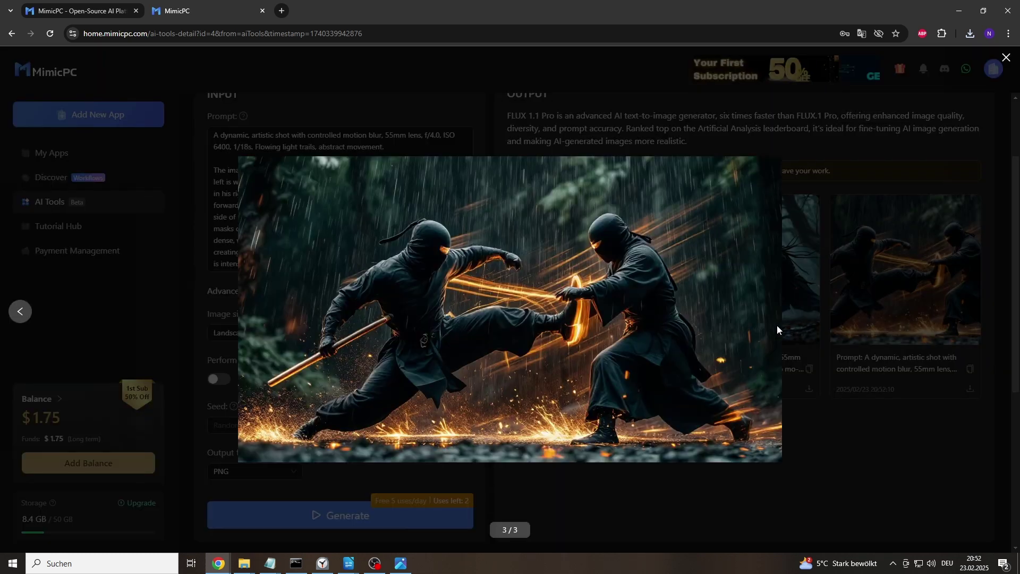
pyautogui.click(1007, 57)
# - Generate the martial arts fight image again with Perform upsampling turned on and inspect it at enlarged size
pyautogui.click(218, 378)
pyautogui.click(340, 516)
pyautogui.scroll(-1, 444, 310)
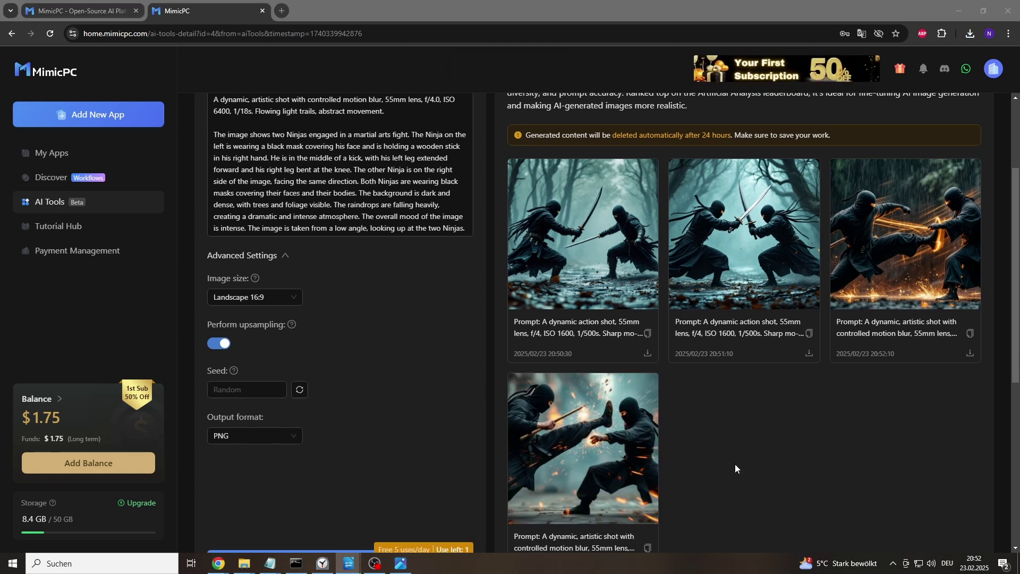
pyautogui.click(606, 455)
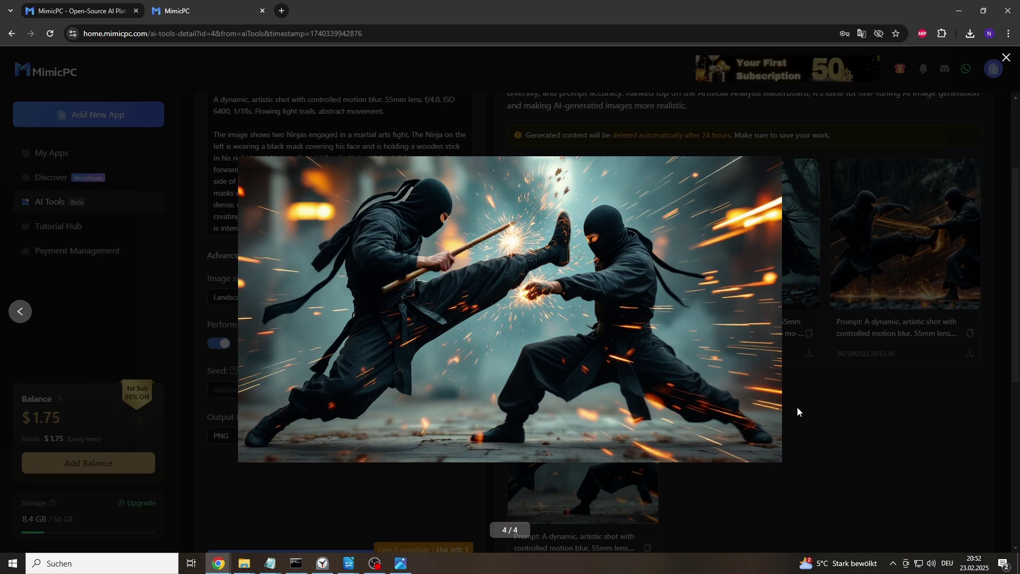
pyautogui.click(1005, 57)
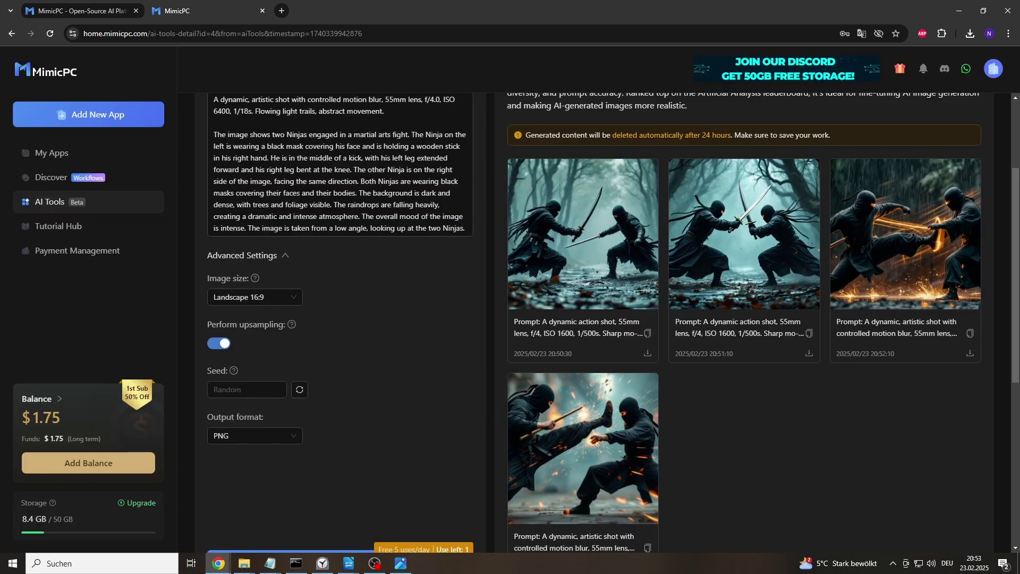
# - Replace the prompt with the Fujifilm X-T4 portrait text about a man and woman in medieval-style armor and generate the image
pyautogui.hotkey('alt', 'Tab')
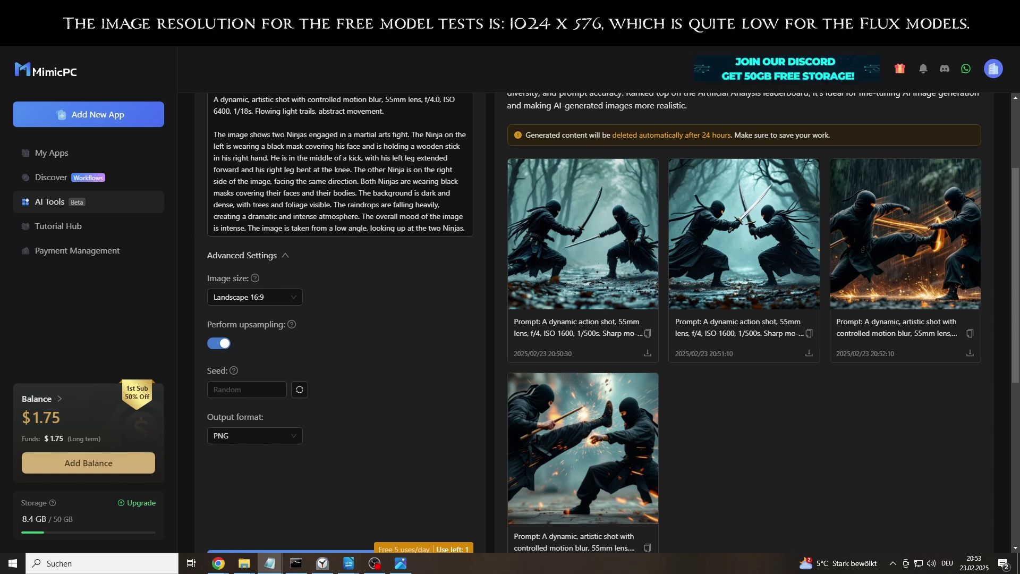
pyautogui.click(233, 173)
pyautogui.scroll(1, 232, 172)
pyautogui.hotkey('ctrl', 'a')
pyautogui.hotkey('ctrl', 'v')
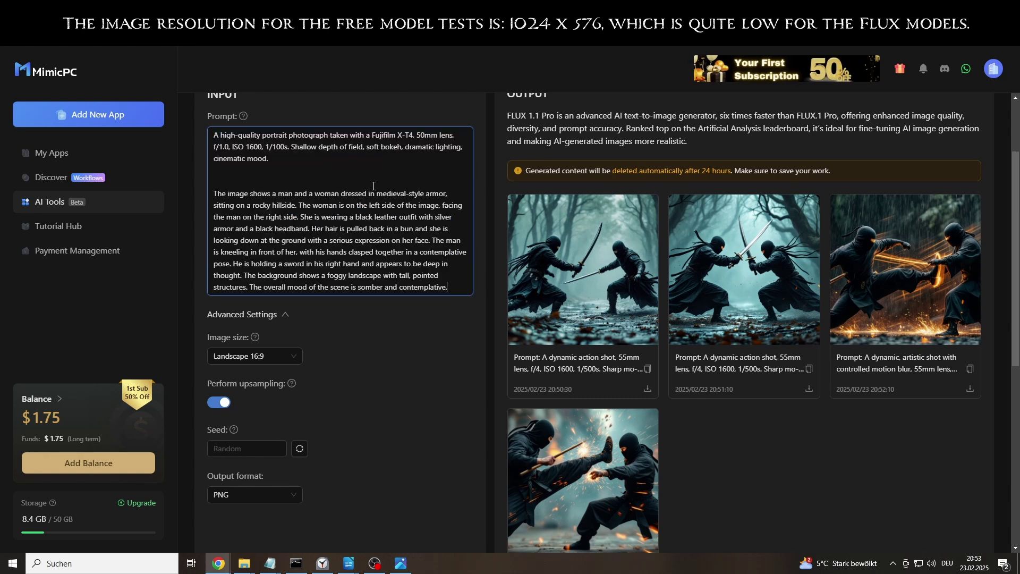
pyautogui.scroll(-3, 352, 342)
pyautogui.click(372, 456)
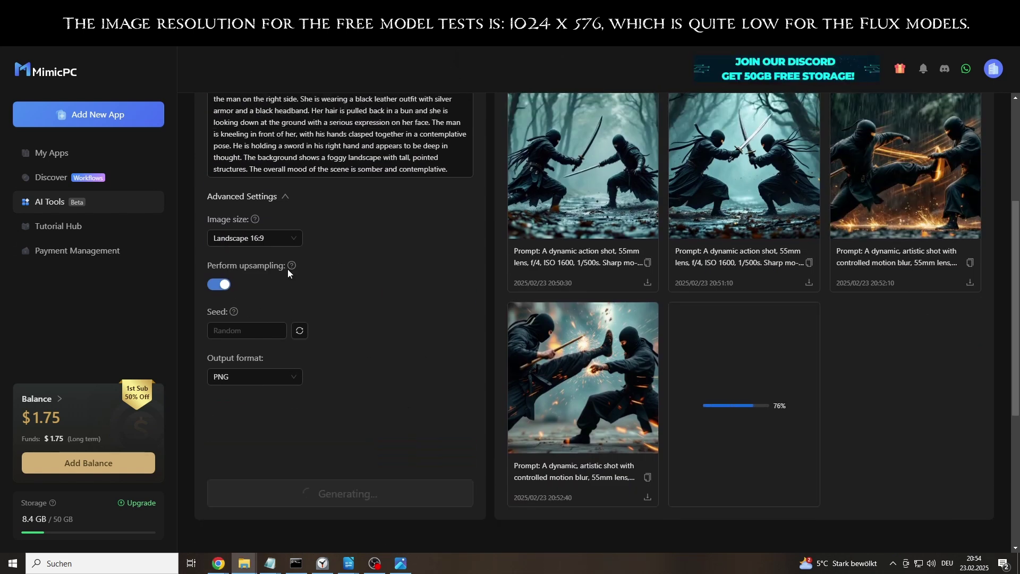
# - View the generated portrait of the medieval couple enlarged
pyautogui.scroll(1, 441, 316)
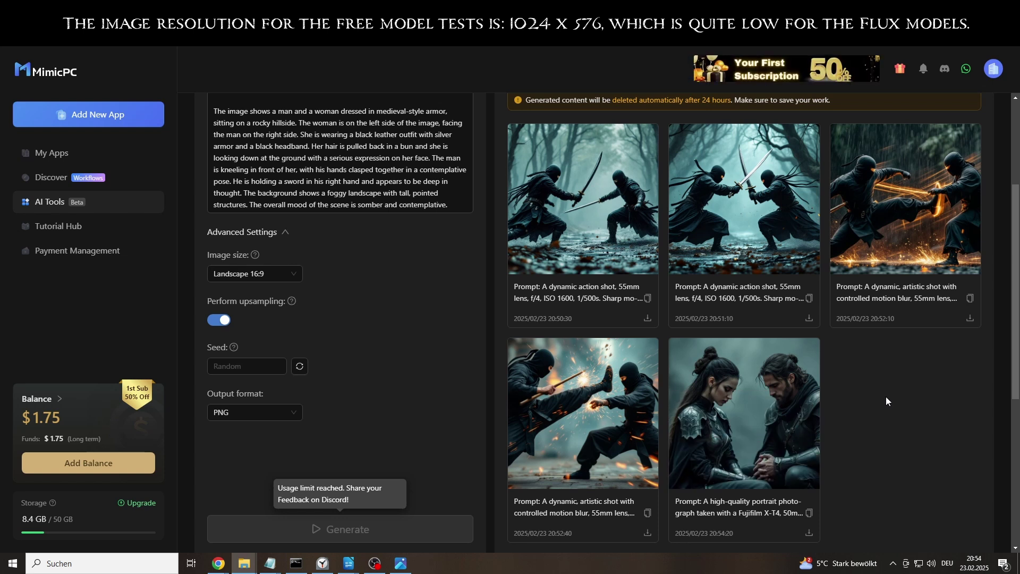
pyautogui.scroll(-1, 886, 396)
pyautogui.click(747, 372)
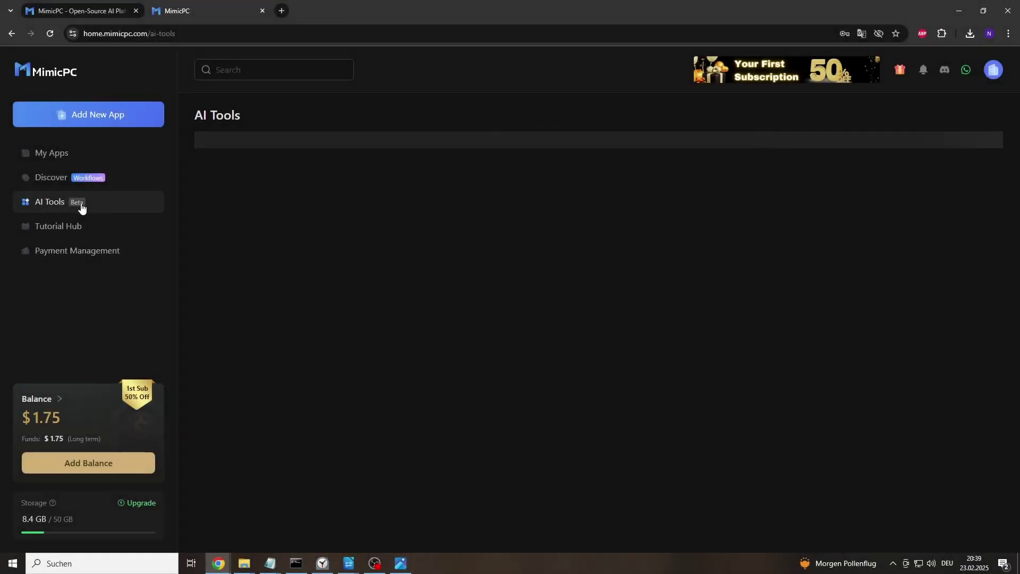
# - Open the MINIMAX: I2V-01-live tool and enter the prompt describing two Ninjas engaged in a fierce battle
pyautogui.click(333, 472)
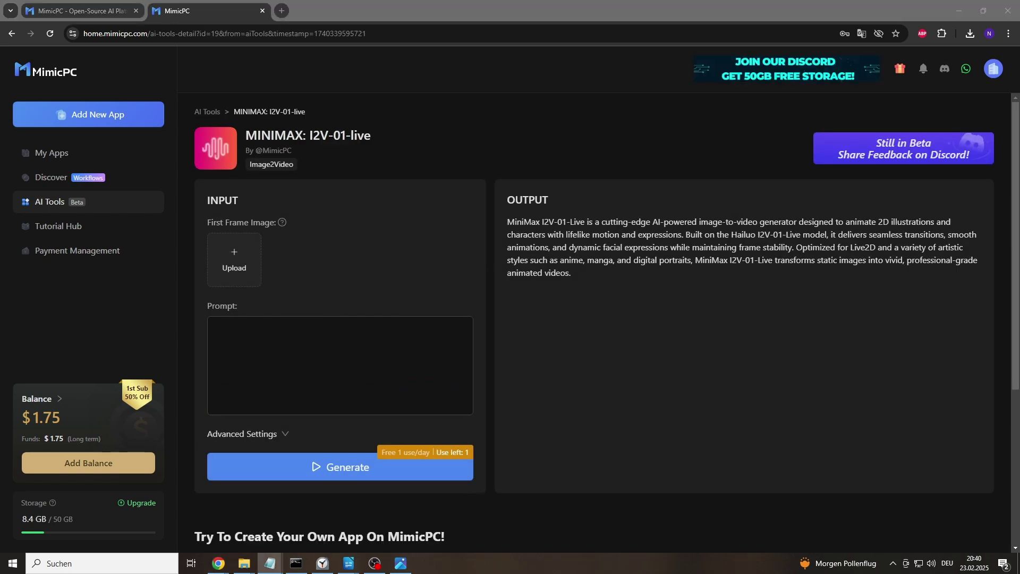
pyautogui.click(341, 366)
pyautogui.hotkey('ctrl', 'v')
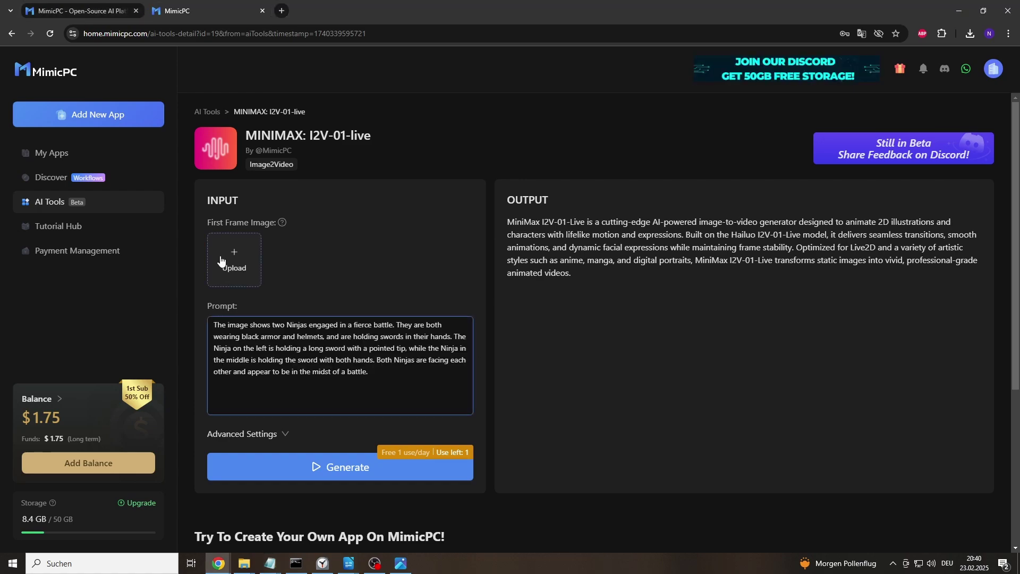
# - Upload the picture of two fighting ninjas as the first frame image
pyautogui.click(221, 260)
pyautogui.click(43, 193)
pyautogui.doubleClick(384, 259)
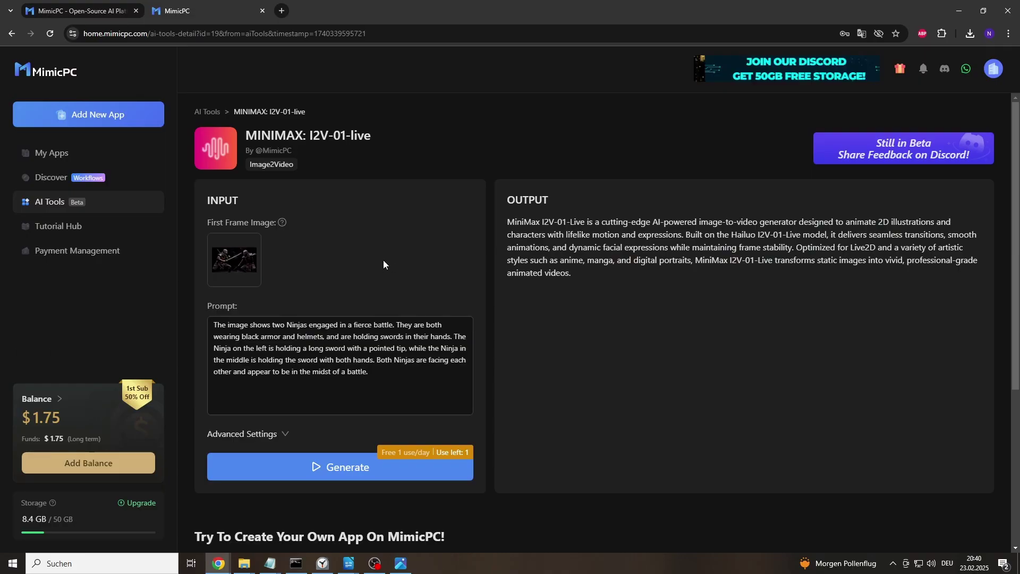
# - Check the advanced settings, keep Prompt Optimizer enabled and generate the ninja video
pyautogui.click(264, 434)
pyautogui.scroll(-2, 263, 435)
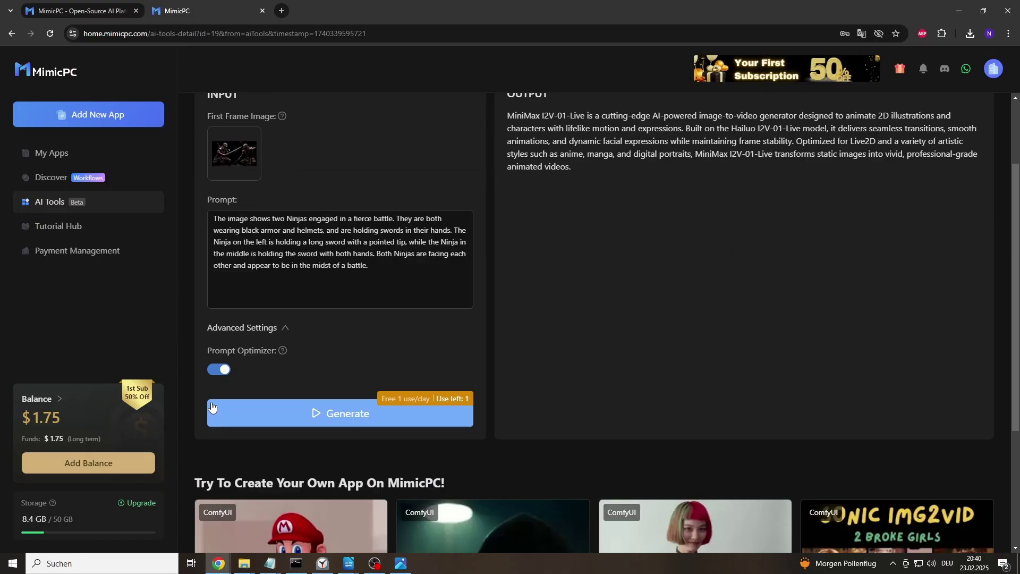
pyautogui.scroll(1, 340, 449)
pyautogui.click(340, 450)
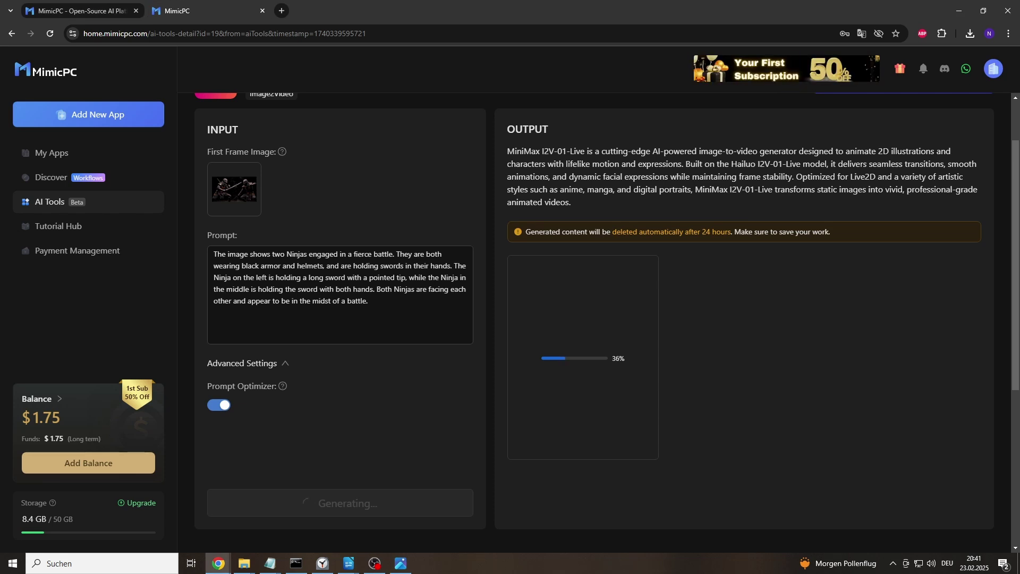
pyautogui.moveTo(283, 392)
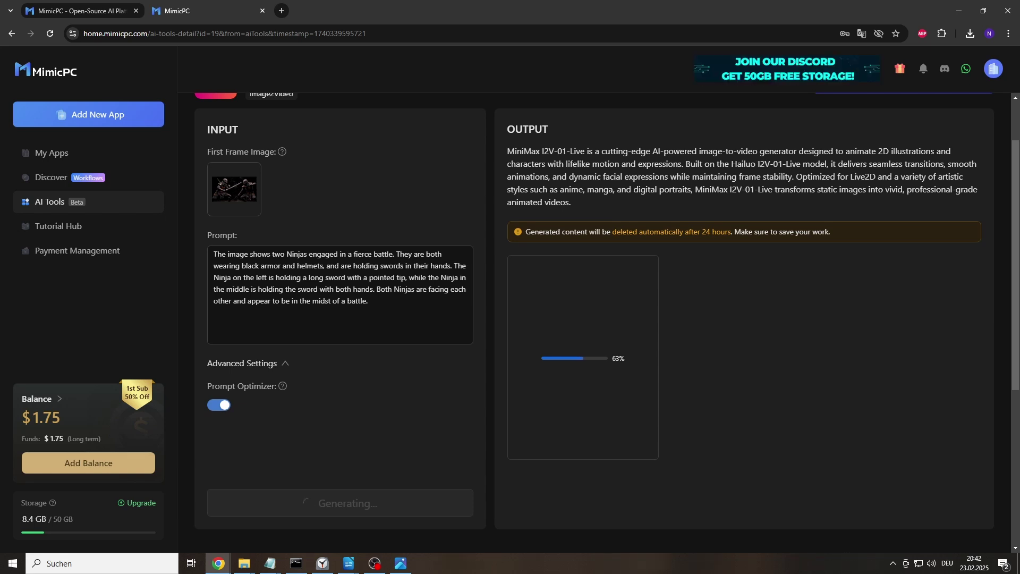
# - Play the generated ninja battle video in the enlarged preview
pyautogui.hotkey('alt', 'Tab')
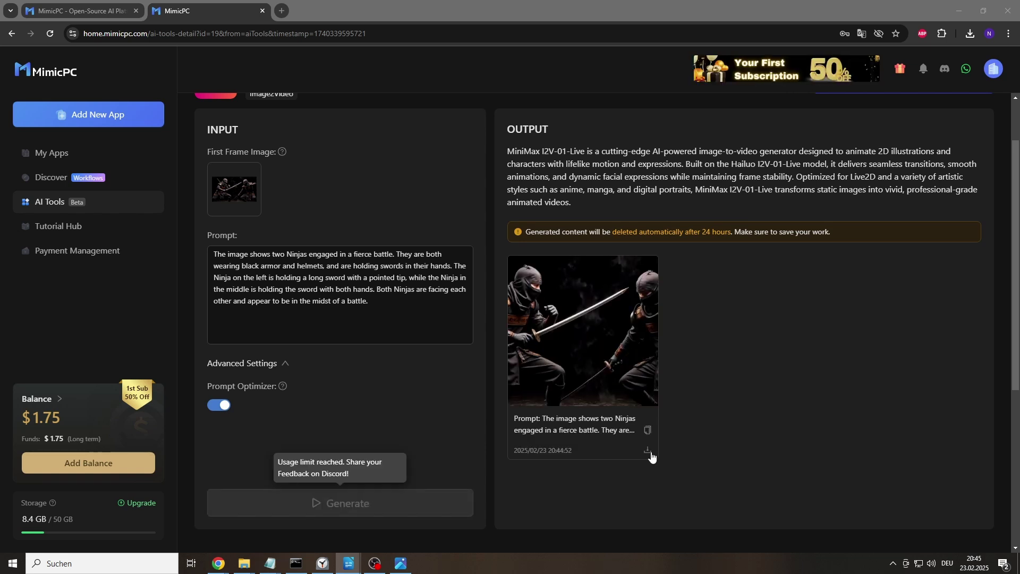
pyautogui.click(587, 337)
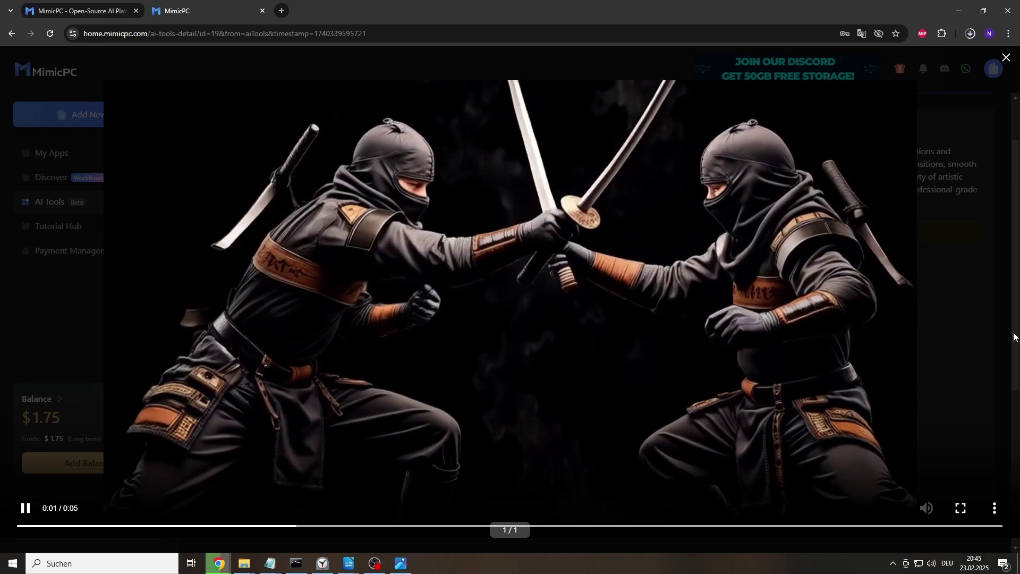